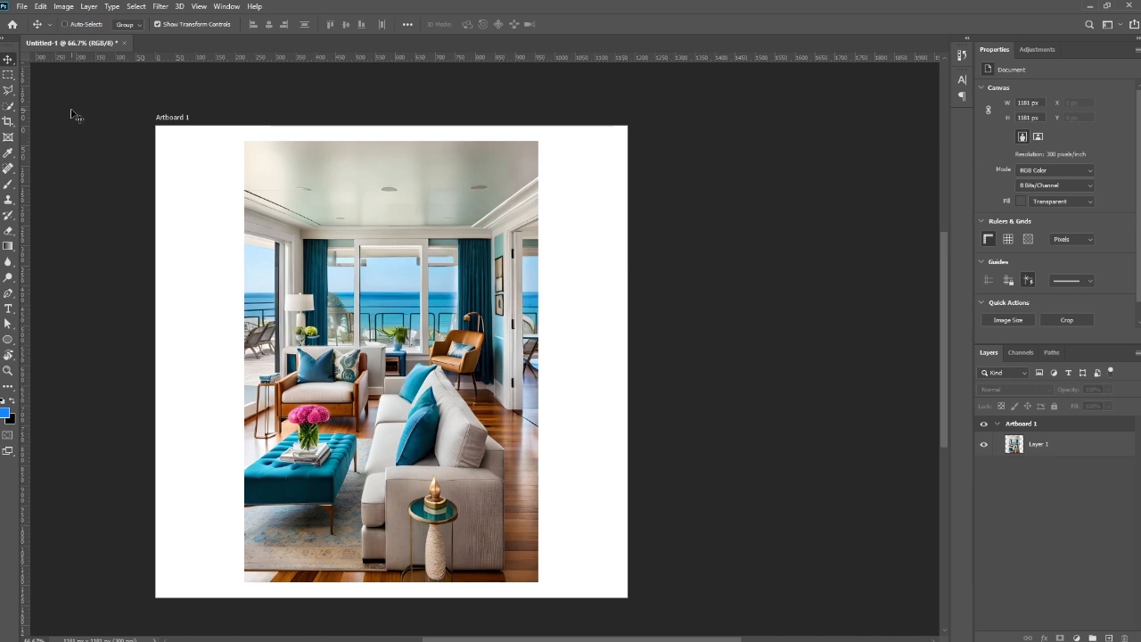
# Select the living room photo layer on the artboard and toggle its visibility off and back on
pyautogui.keyDown('ctrl'); pyautogui.click(400, 320); pyautogui.keyUp('ctrl')
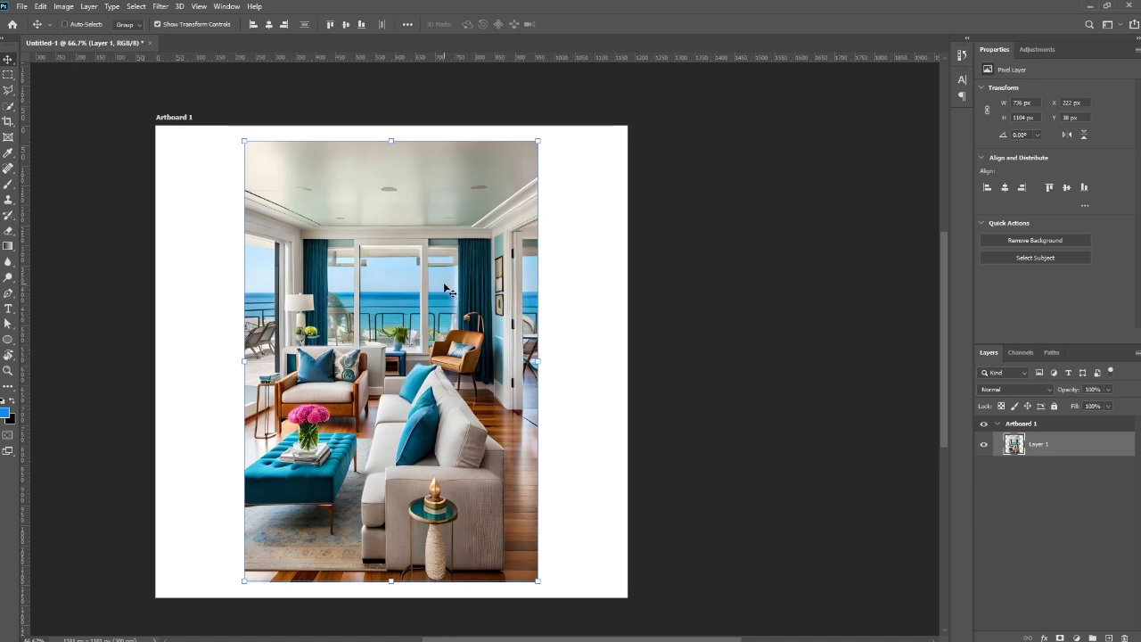
pyautogui.click(984, 447)
pyautogui.click(984, 448)
pyautogui.click(984, 448)
pyautogui.click(984, 448)
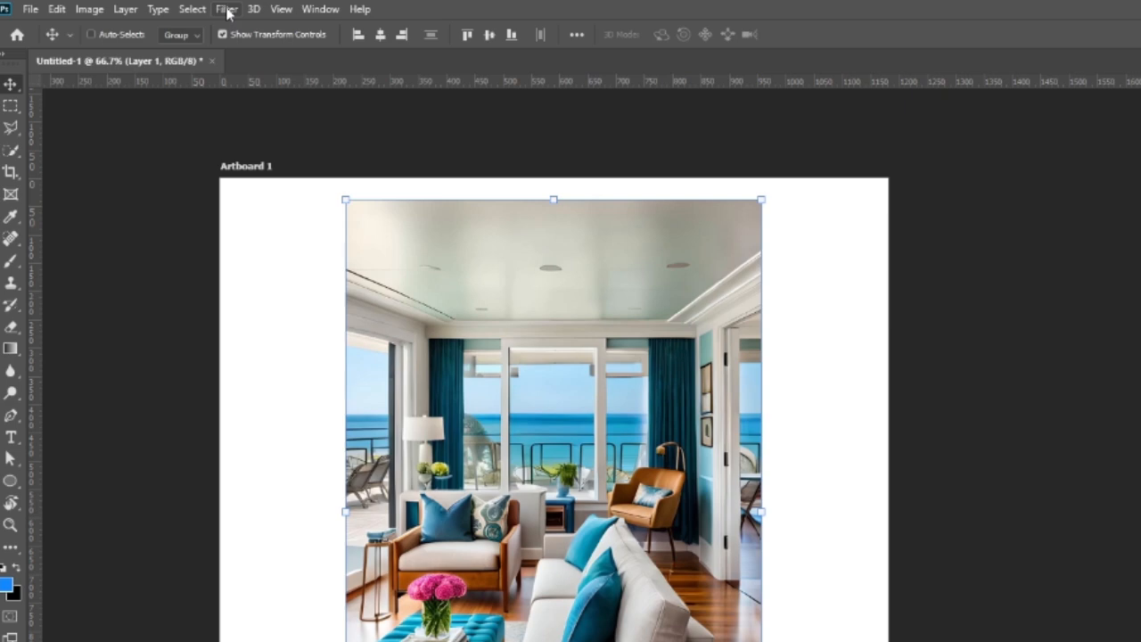
pyautogui.click(226, 11)
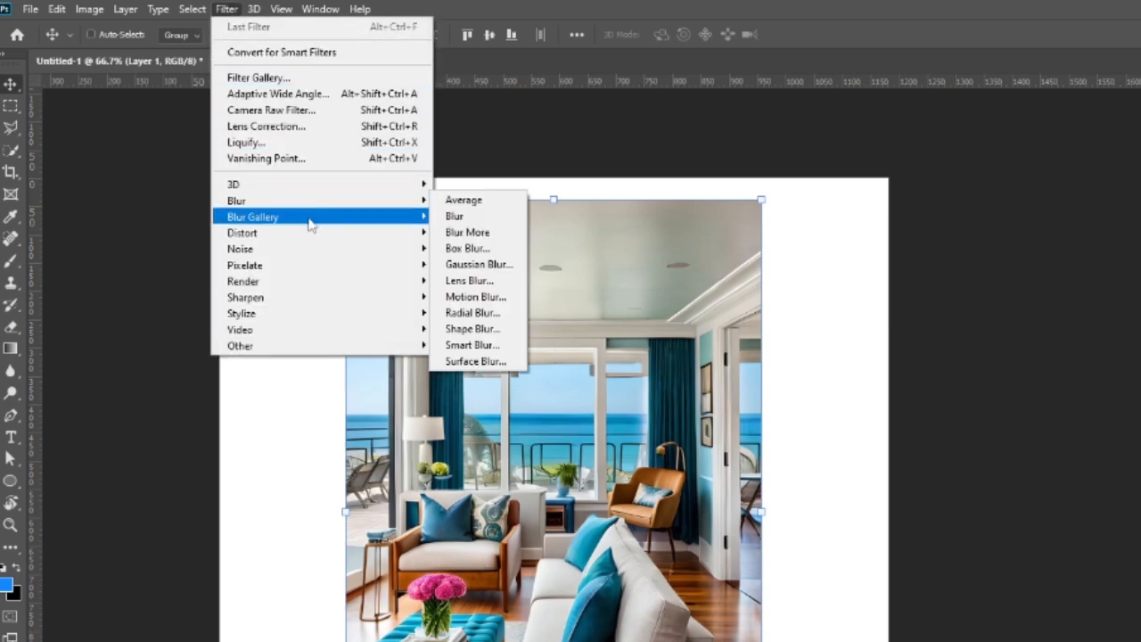
pyautogui.moveTo(309, 224)
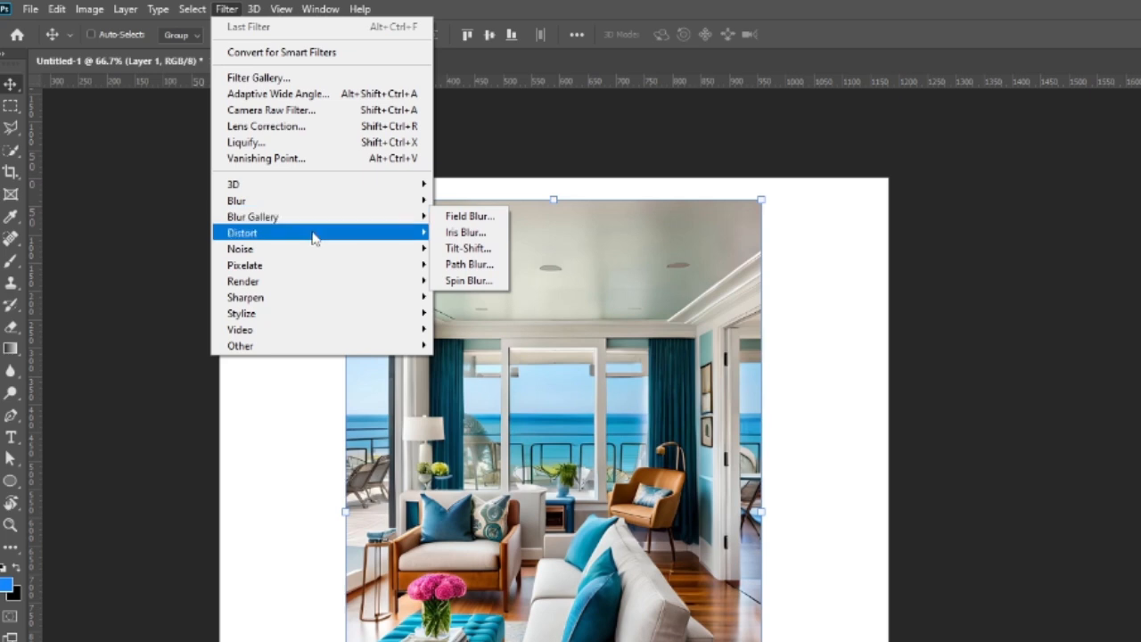
pyautogui.moveTo(392, 210)
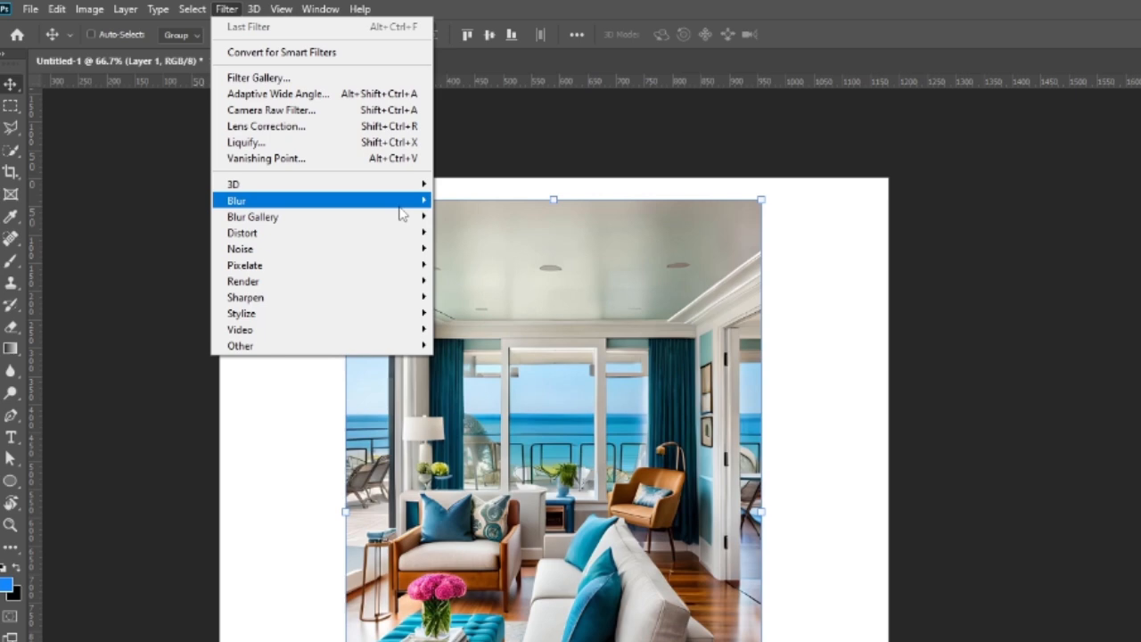
pyautogui.moveTo(394, 236)
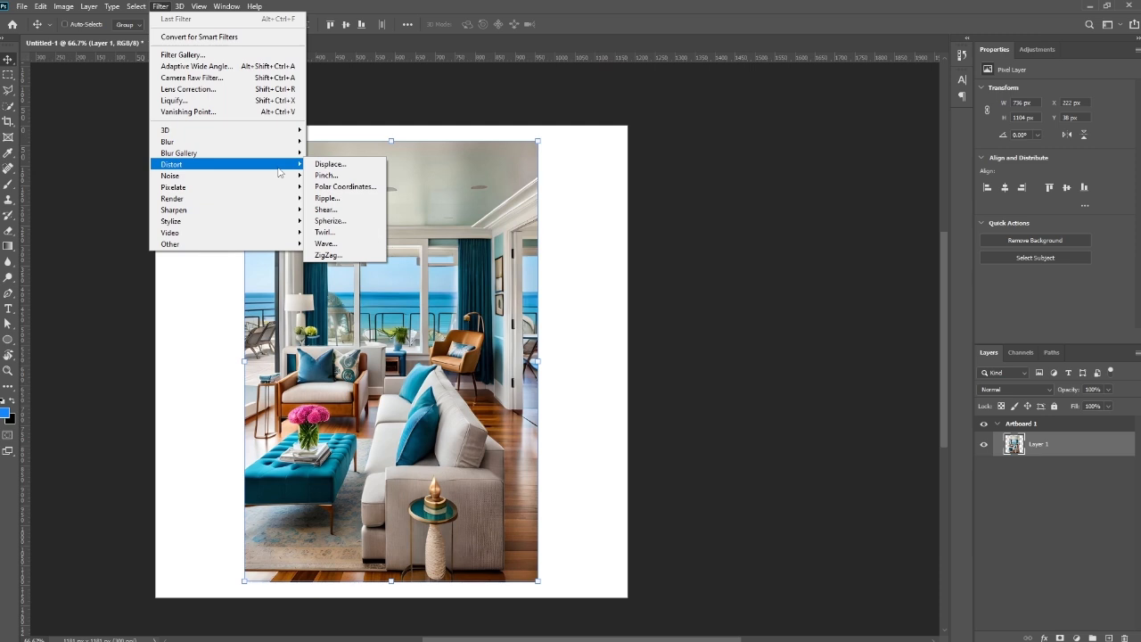
pyautogui.moveTo(281, 154)
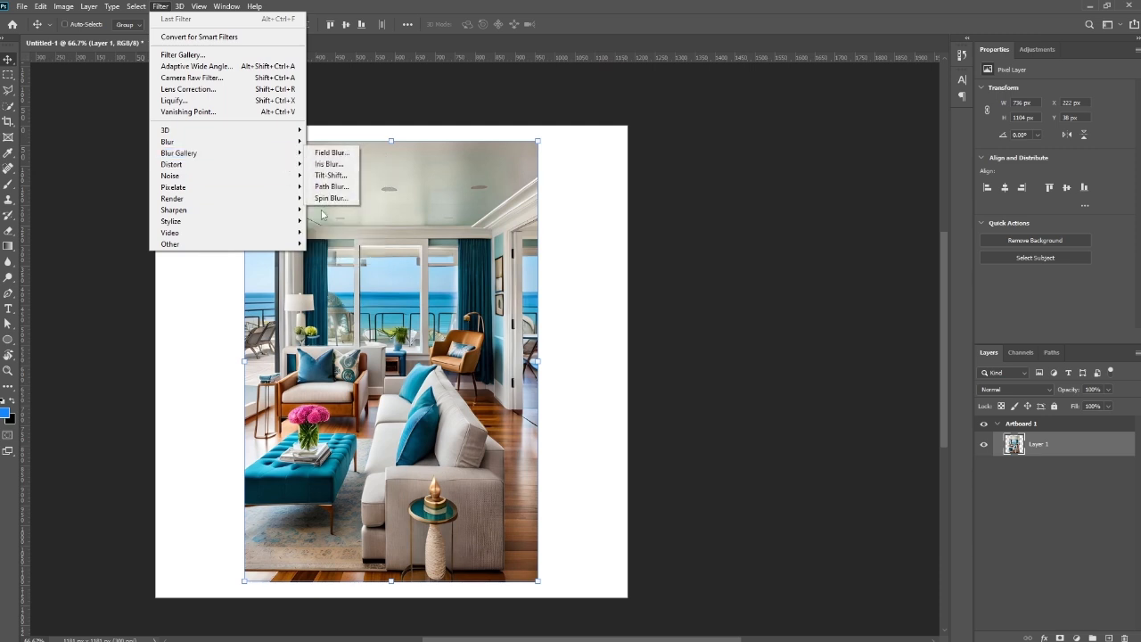
pyautogui.click(424, 317)
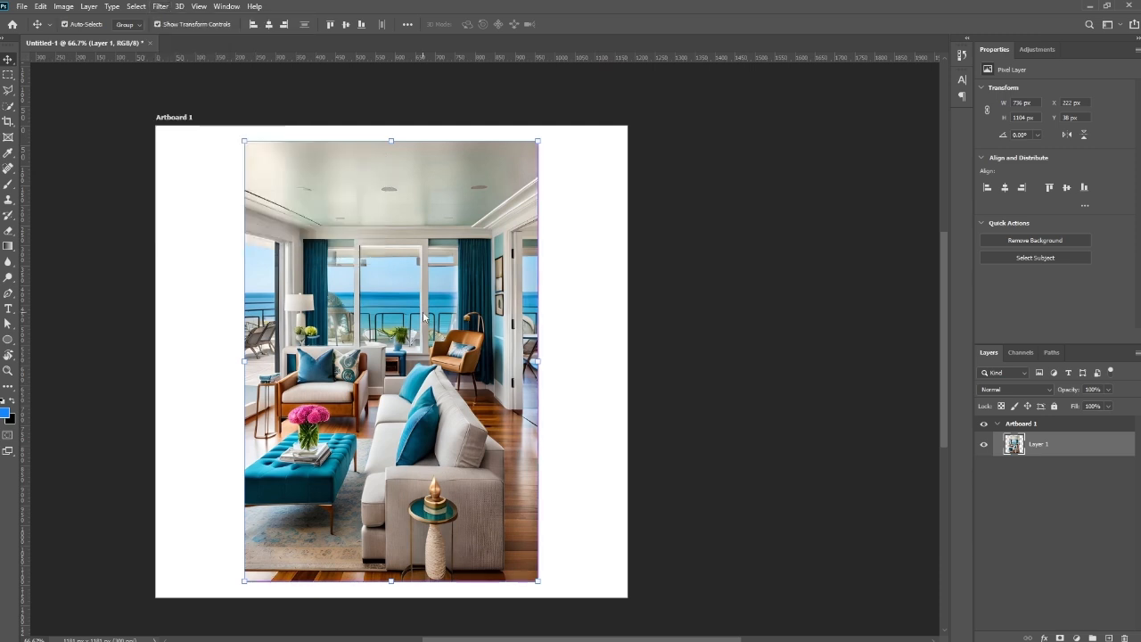
# Try a Gaussian Blur with a 5.6-pixel radius on the photo layer and discard it
pyautogui.click(165, 9)
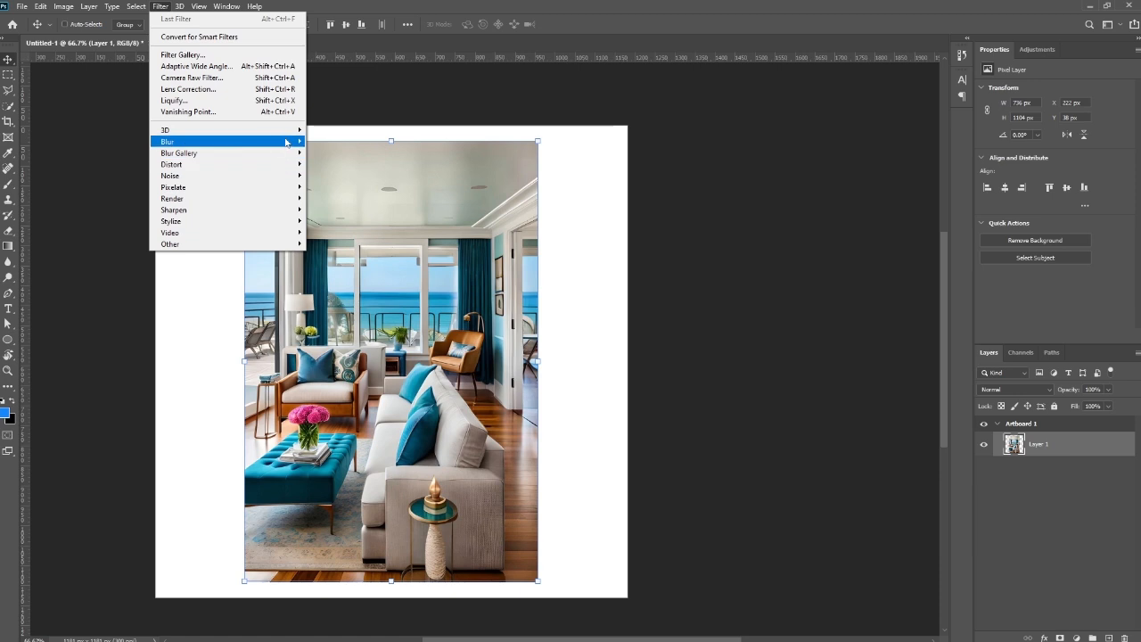
pyautogui.moveTo(287, 143)
pyautogui.click(336, 187)
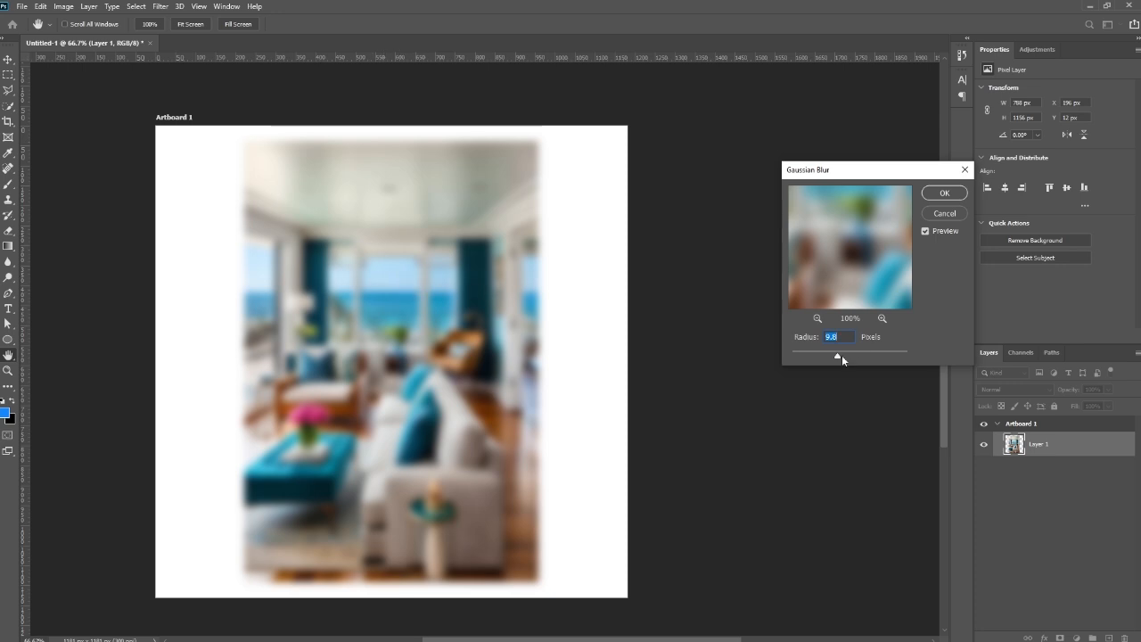
pyautogui.moveTo(836, 354)
pyautogui.mouseDown()
pyautogui.moveTo(814, 355)
pyautogui.moveTo(853, 355)
pyautogui.moveTo(824, 355)
pyautogui.mouseUp()
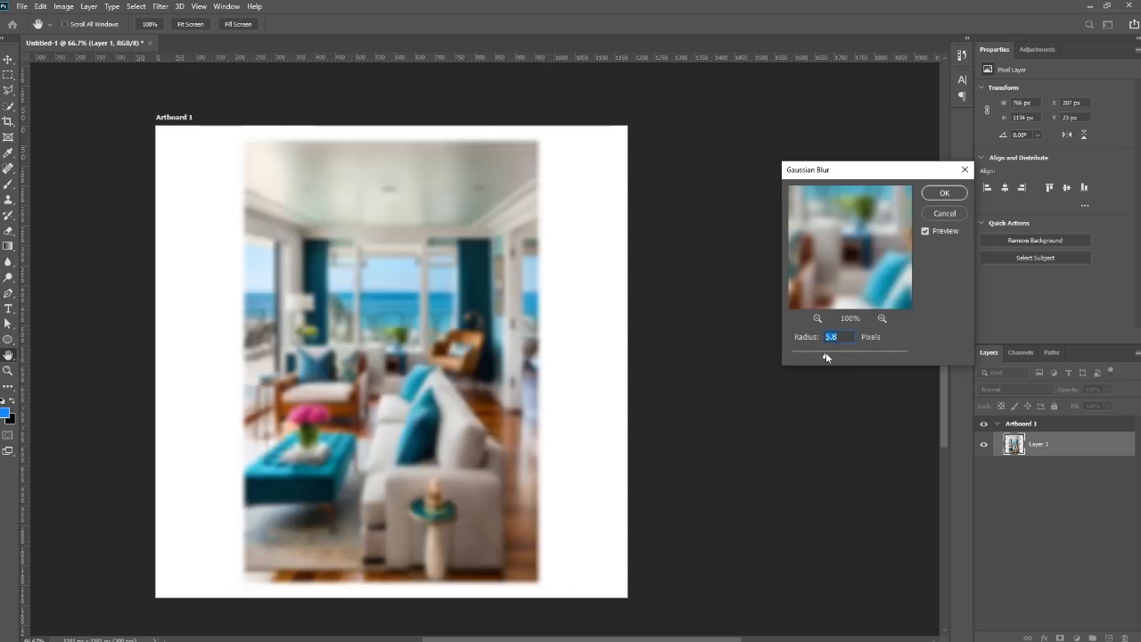
pyautogui.click(945, 213)
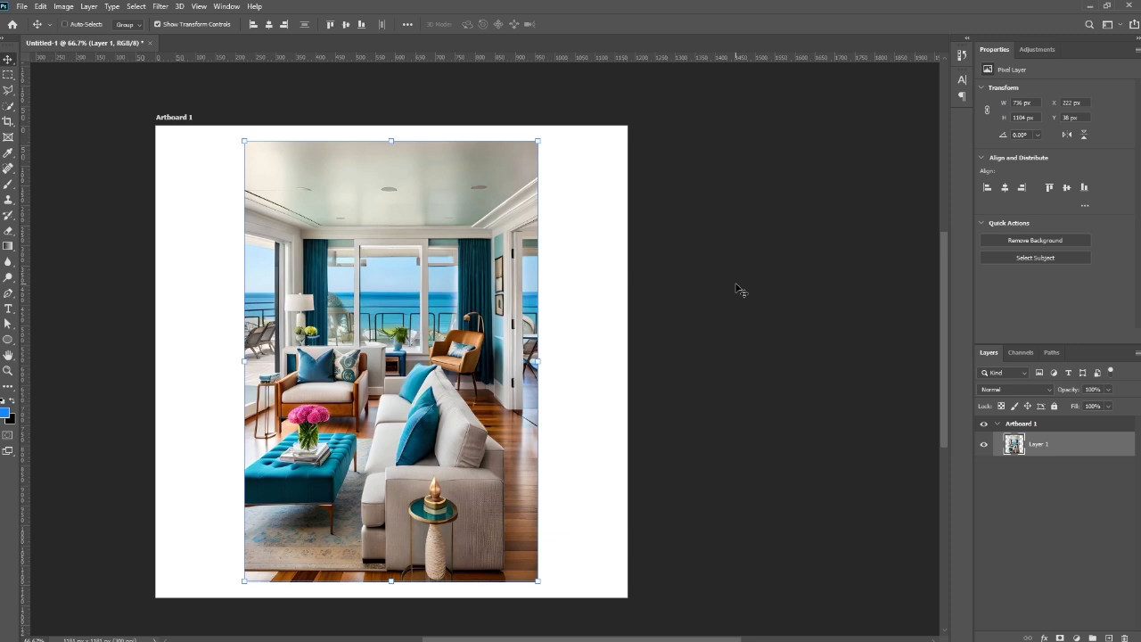
# Try sharpening the photo with Unsharp Mask at 112% amount and 2.6-pixel radius, then discard it
pyautogui.click(160, 6)
pyautogui.moveTo(223, 209)
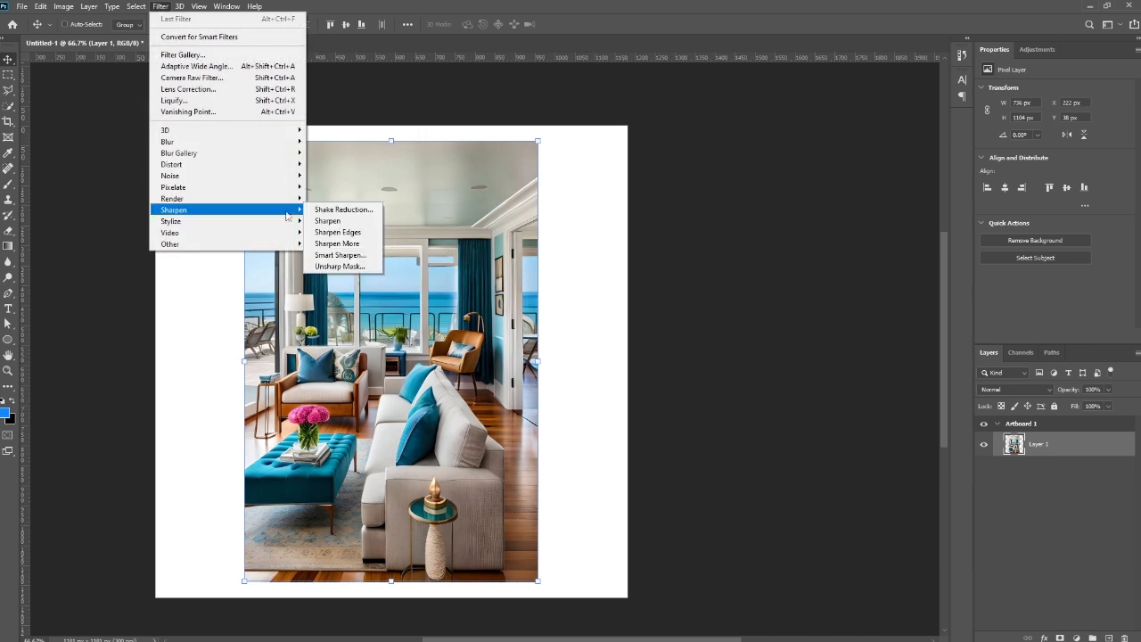
pyautogui.click(361, 270)
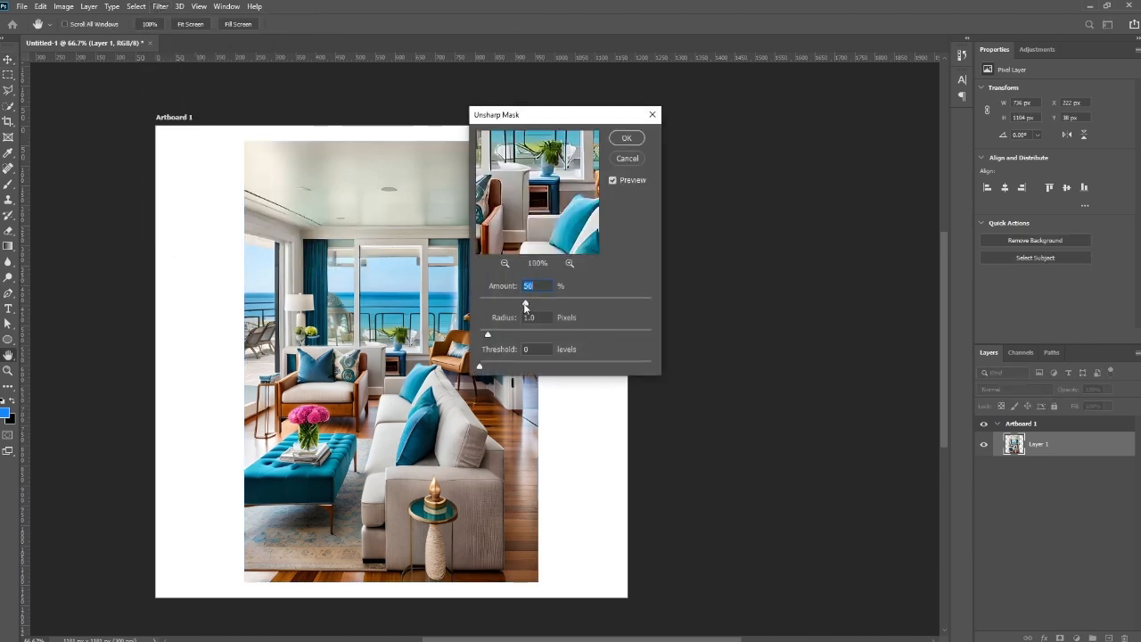
pyautogui.moveTo(525, 304); pyautogui.dragTo(578, 305)
pyautogui.moveTo(488, 333); pyautogui.dragTo(527, 337)
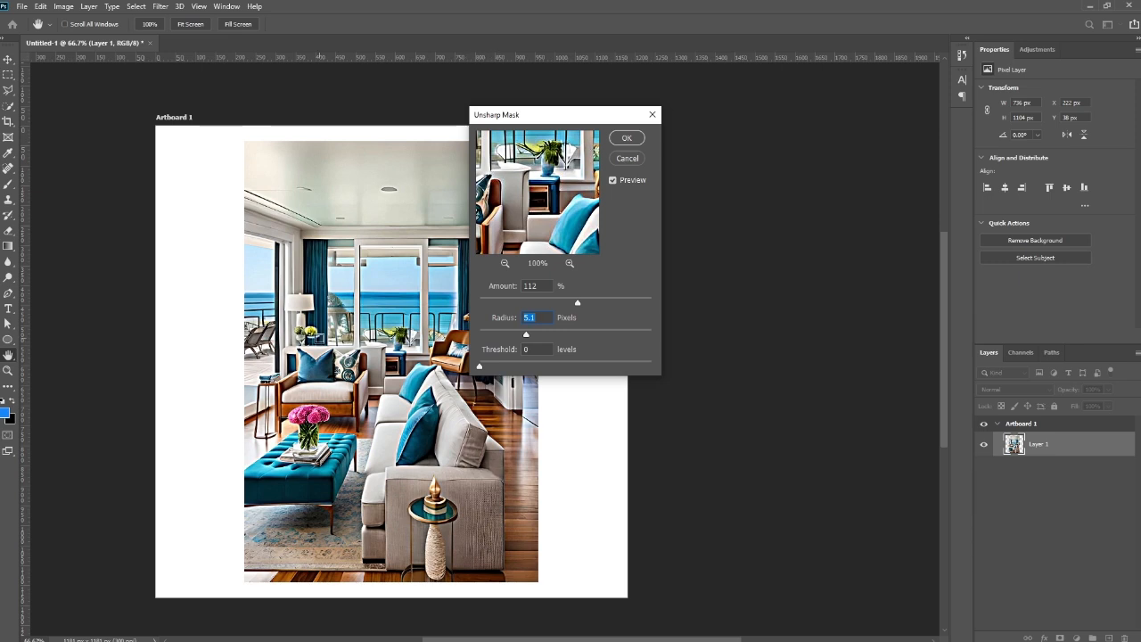
pyautogui.moveTo(526, 335); pyautogui.dragTo(503, 337)
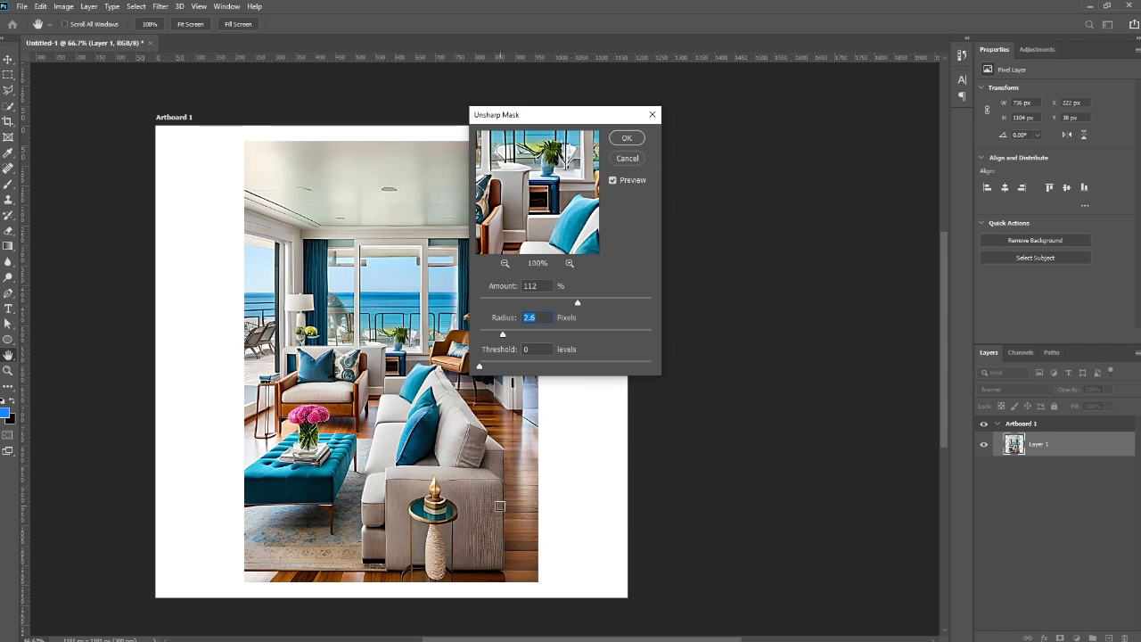
pyautogui.click(626, 158)
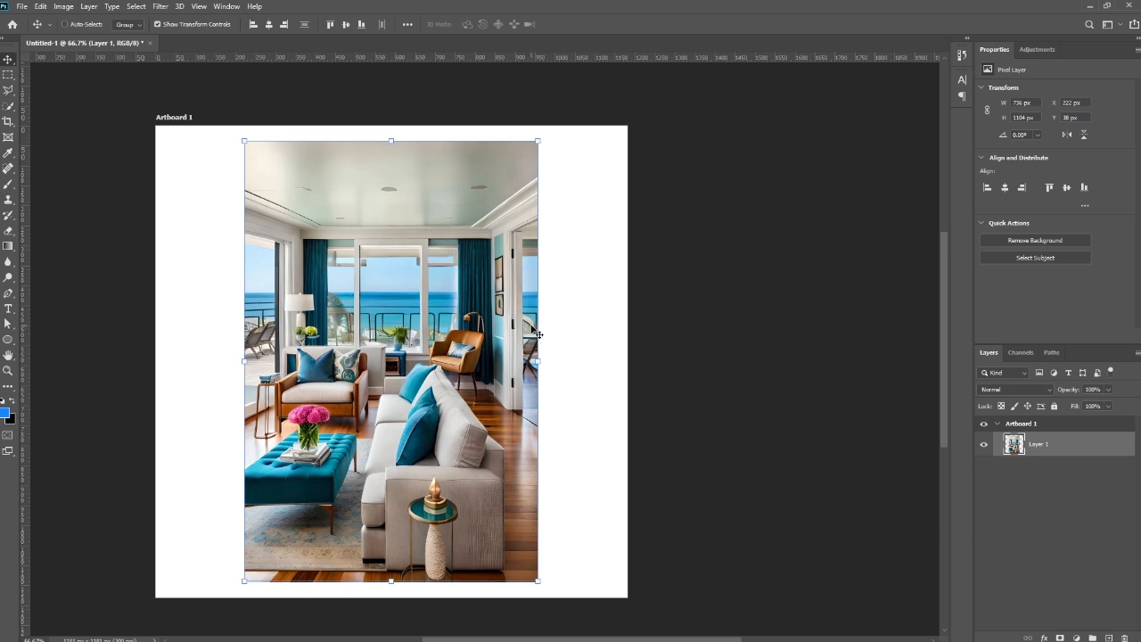
# Try warping the photo in Liquify with the Forward Warp brush at size 2573, pressure 31 and density 75
pyautogui.click(159, 8)
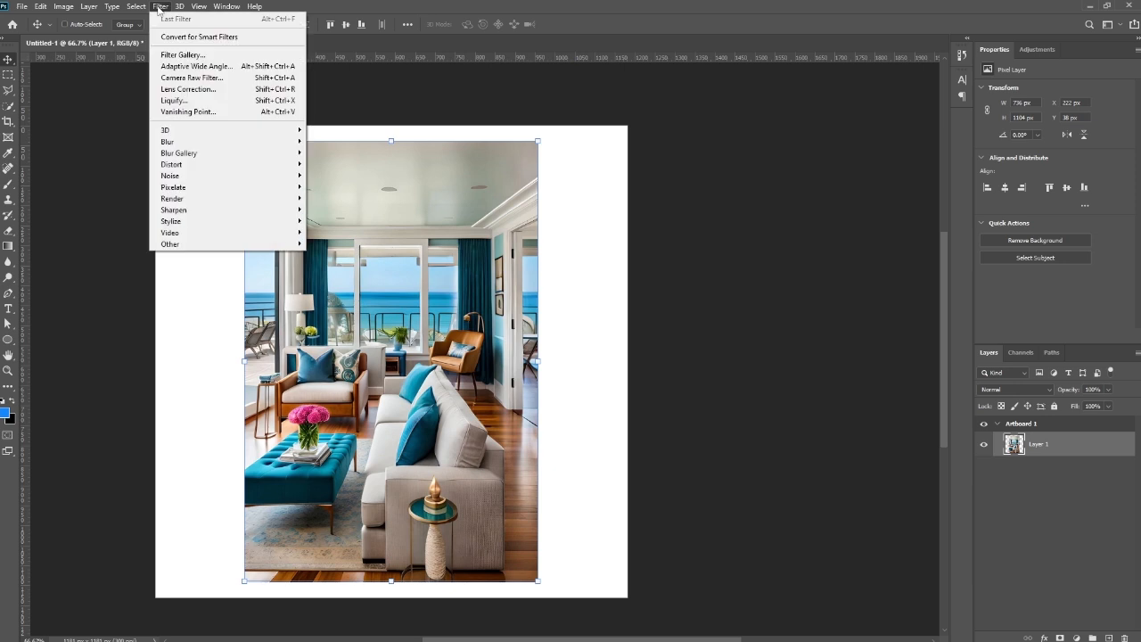
pyautogui.click(238, 102)
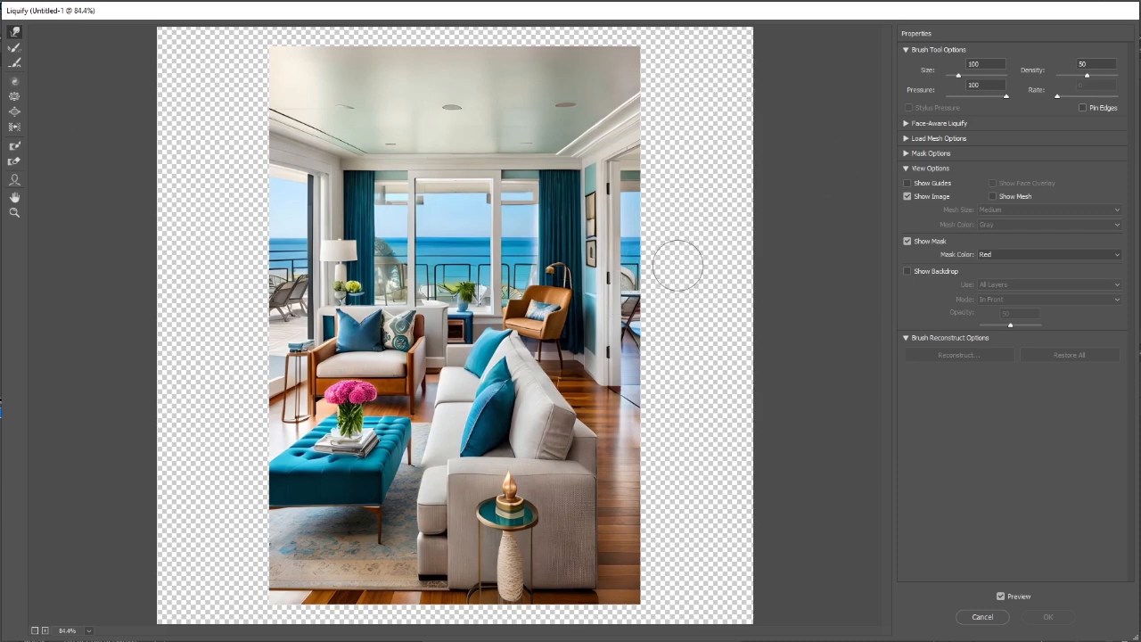
pyautogui.click(1087, 76)
pyautogui.moveTo(1086, 79); pyautogui.dragTo(1101, 79)
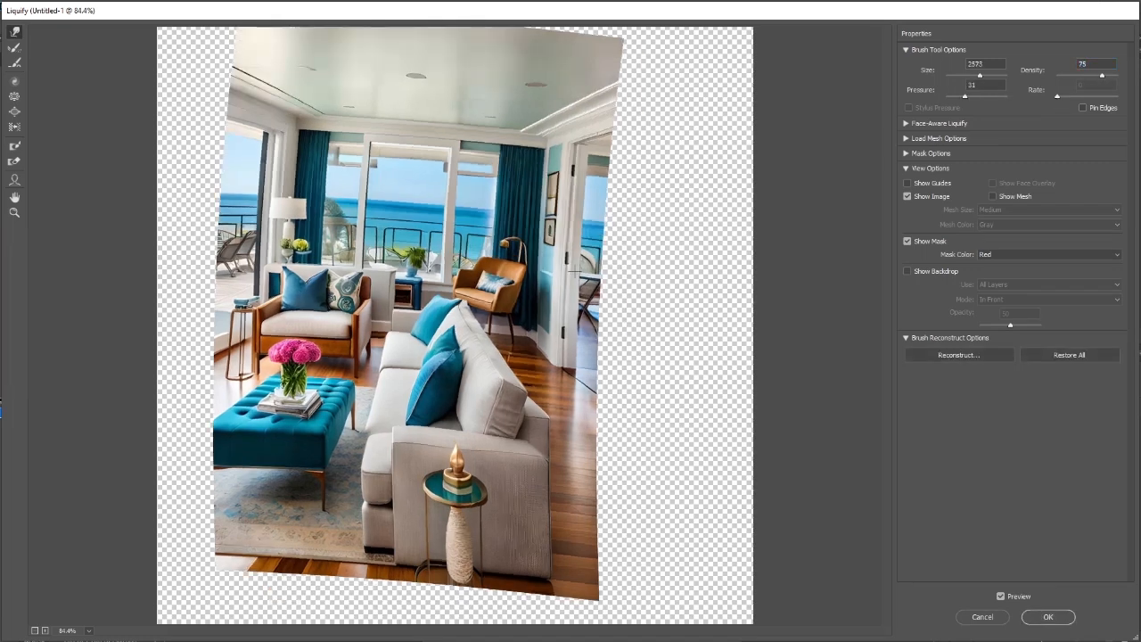
pyautogui.moveTo(464, 321)
pyautogui.mouseDown()
pyautogui.moveTo(402, 334)
pyautogui.moveTo(211, 314)
pyautogui.moveTo(813, 366)
pyautogui.mouseUp()
pyautogui.moveTo(353, 322)
pyautogui.mouseDown()
pyautogui.moveTo(634, 284)
pyautogui.moveTo(544, 258)
pyautogui.moveTo(407, 130)
pyautogui.mouseUp()
pyautogui.moveTo(389, 237)
pyautogui.mouseDown()
pyautogui.moveTo(660, 366)
pyautogui.moveTo(587, 412)
pyautogui.mouseUp()
pyautogui.moveTo(296, 394); pyautogui.dragTo(457, 191)
pyautogui.moveTo(613, 230); pyautogui.dragTo(519, 280)
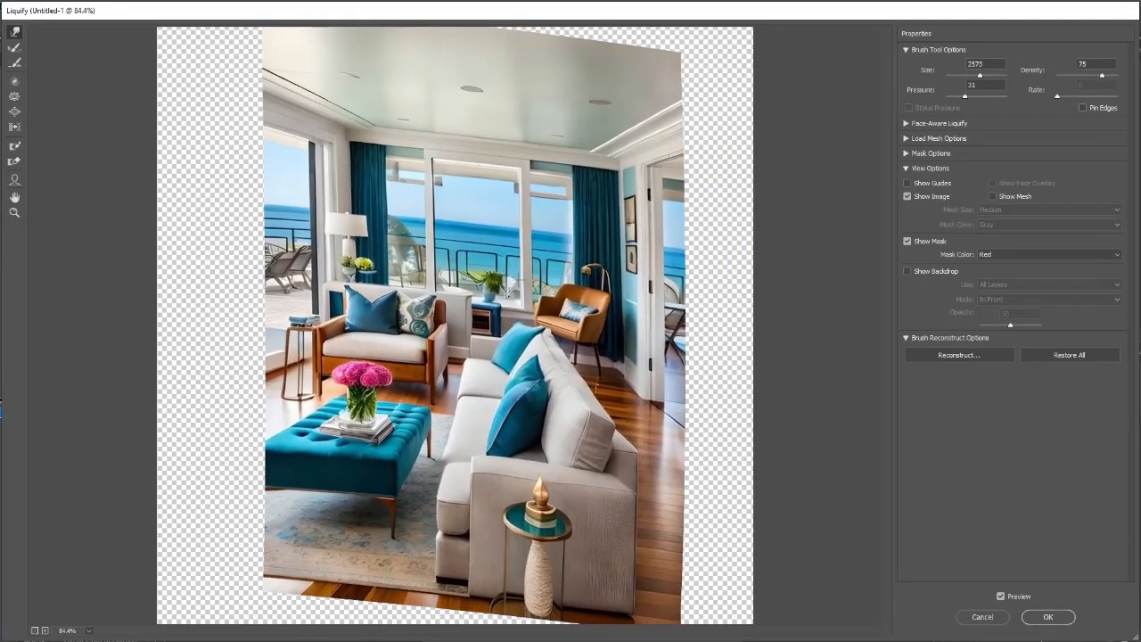
pyautogui.click(1048, 617)
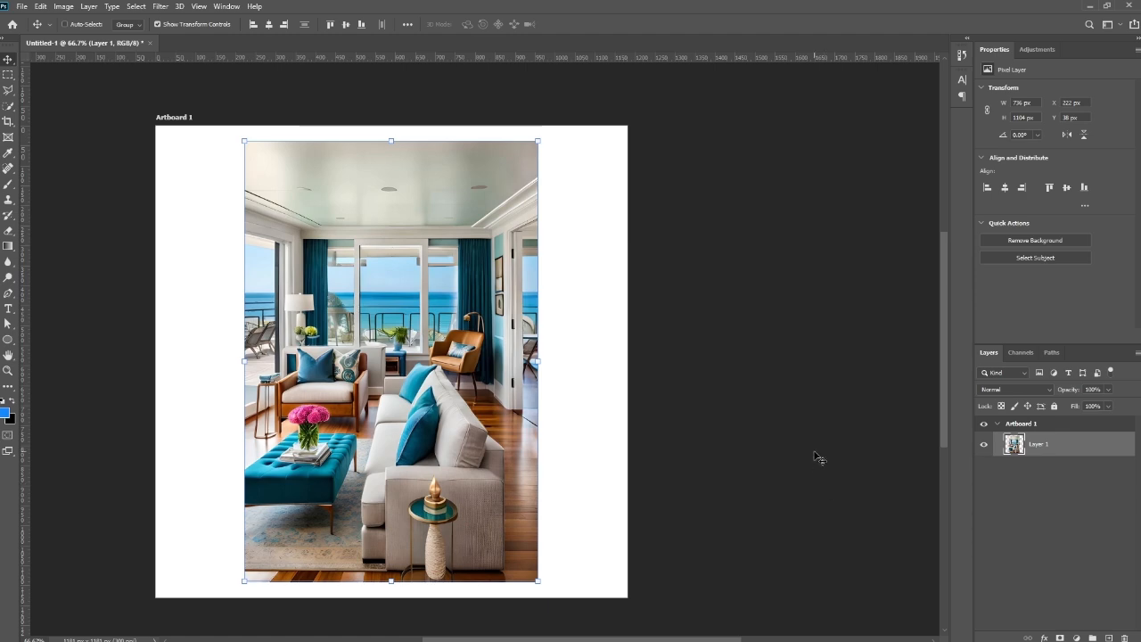
# Try adding 12.5% uniform noise to the photo layer at 100% zoom and discard it
pyautogui.press('z')
pyautogui.click(429, 361)
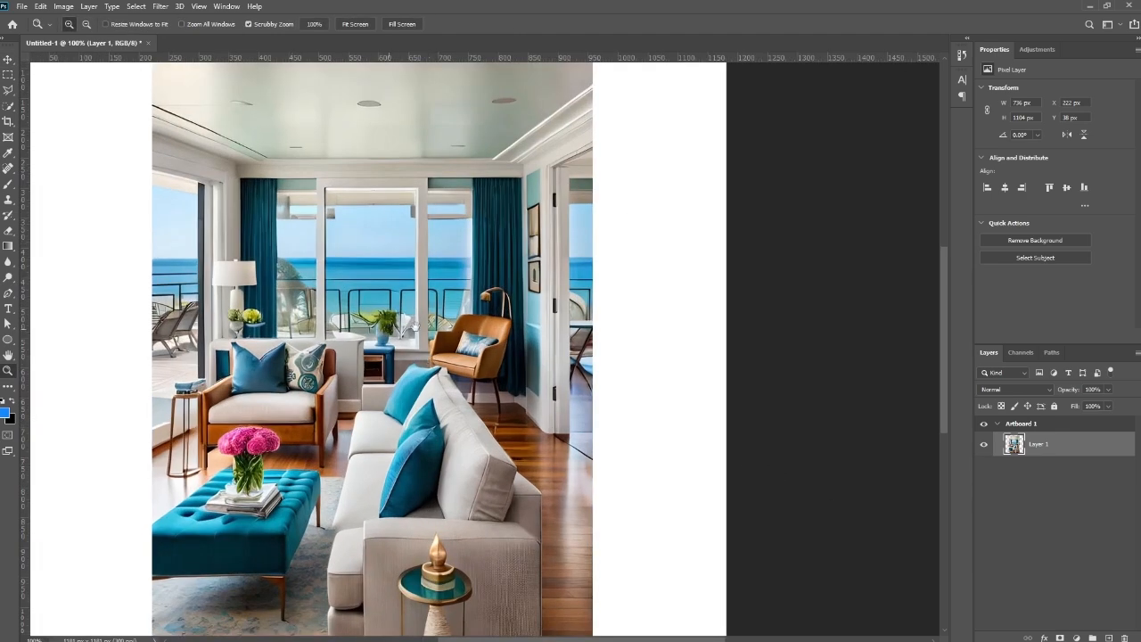
pyautogui.moveTo(390, 329); pyautogui.dragTo(481, 327)
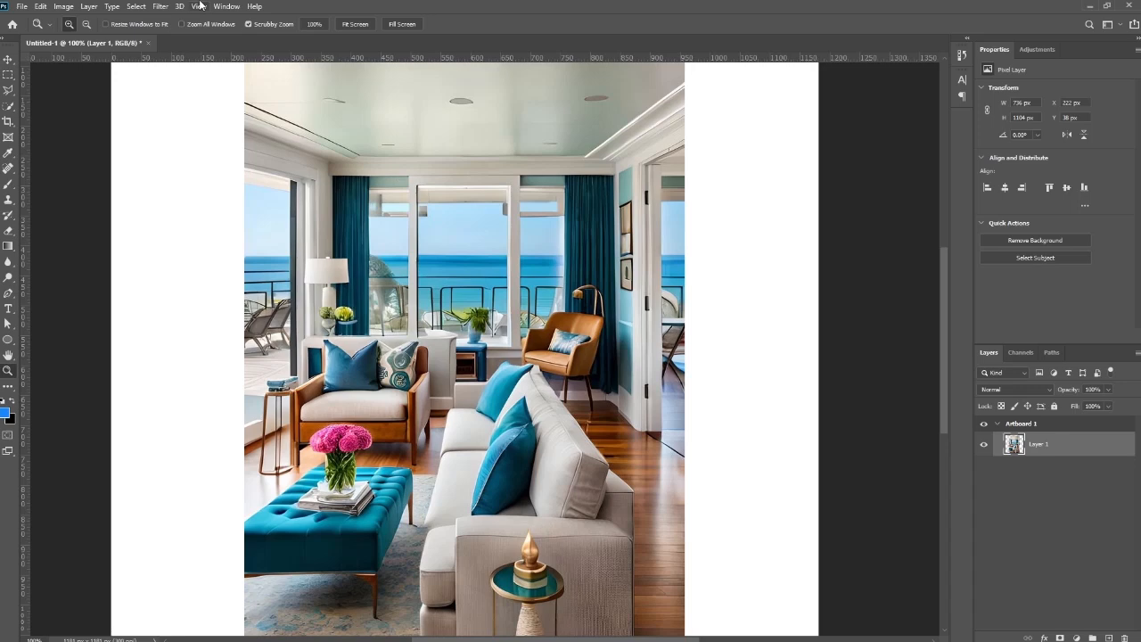
pyautogui.click(158, 6)
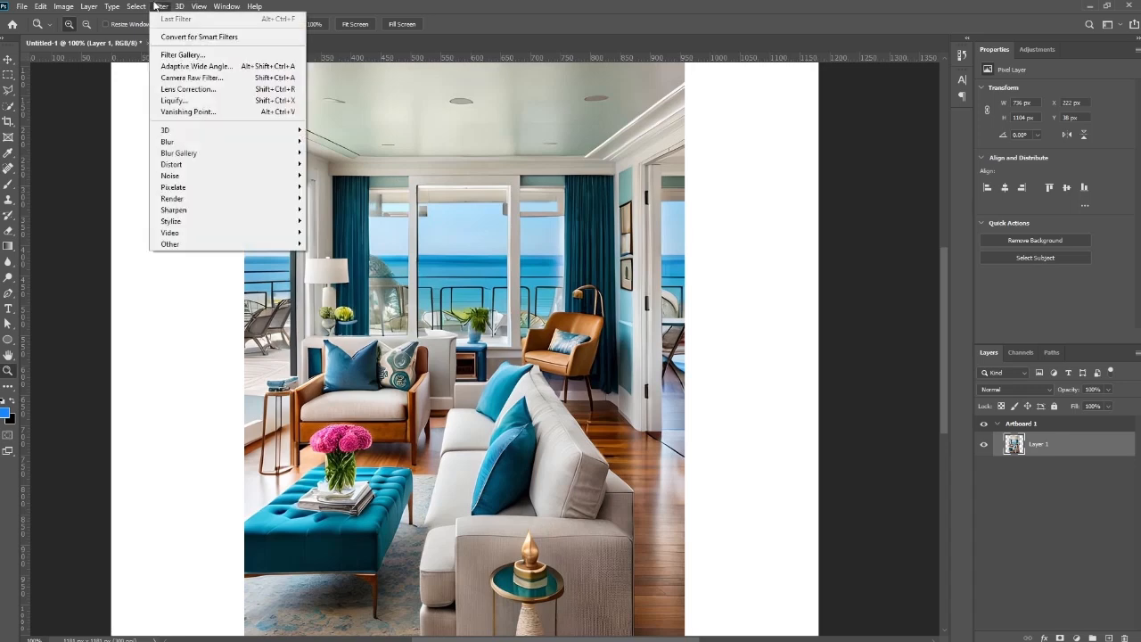
pyautogui.moveTo(272, 182)
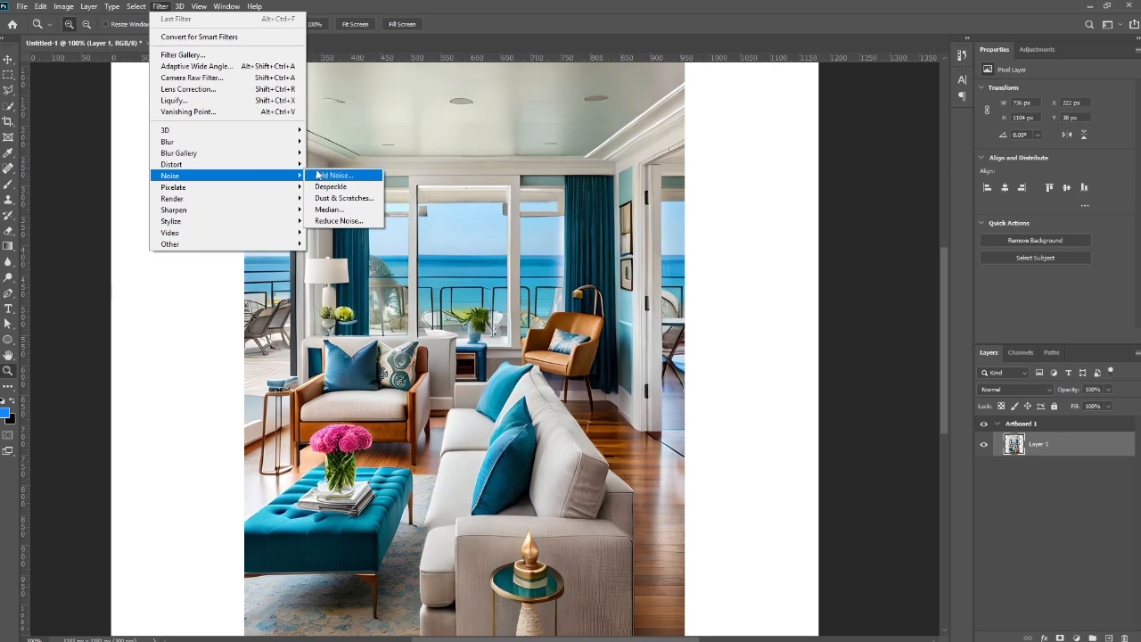
pyautogui.click(331, 176)
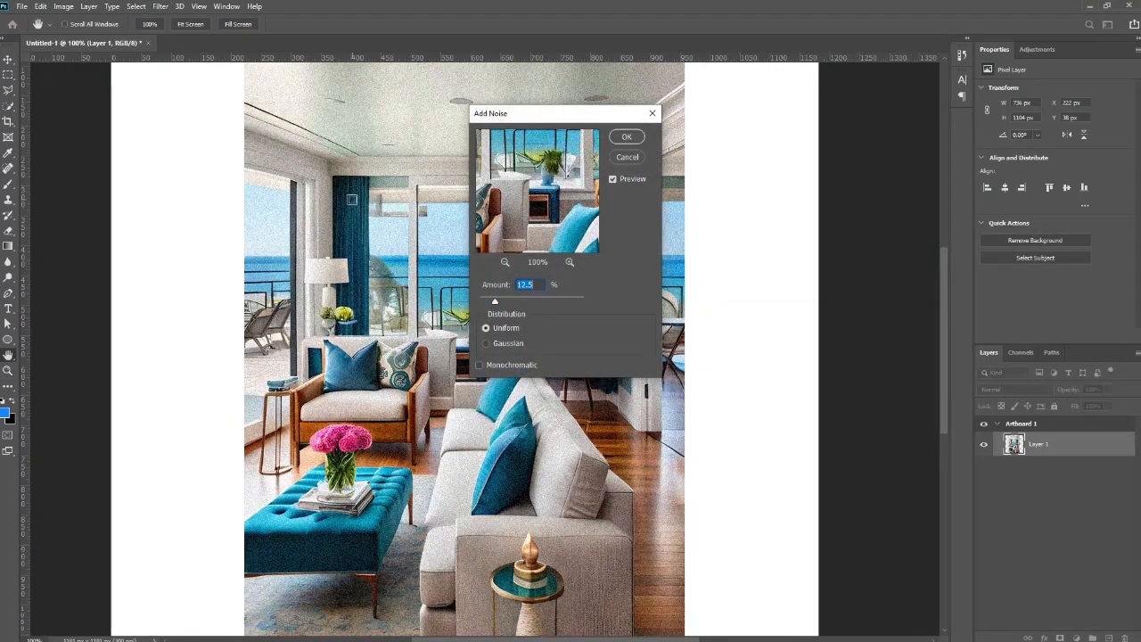
pyautogui.moveTo(496, 300)
pyautogui.mouseDown()
pyautogui.moveTo(515, 304)
pyautogui.moveTo(496, 302)
pyautogui.mouseUp()
pyautogui.click(627, 160)
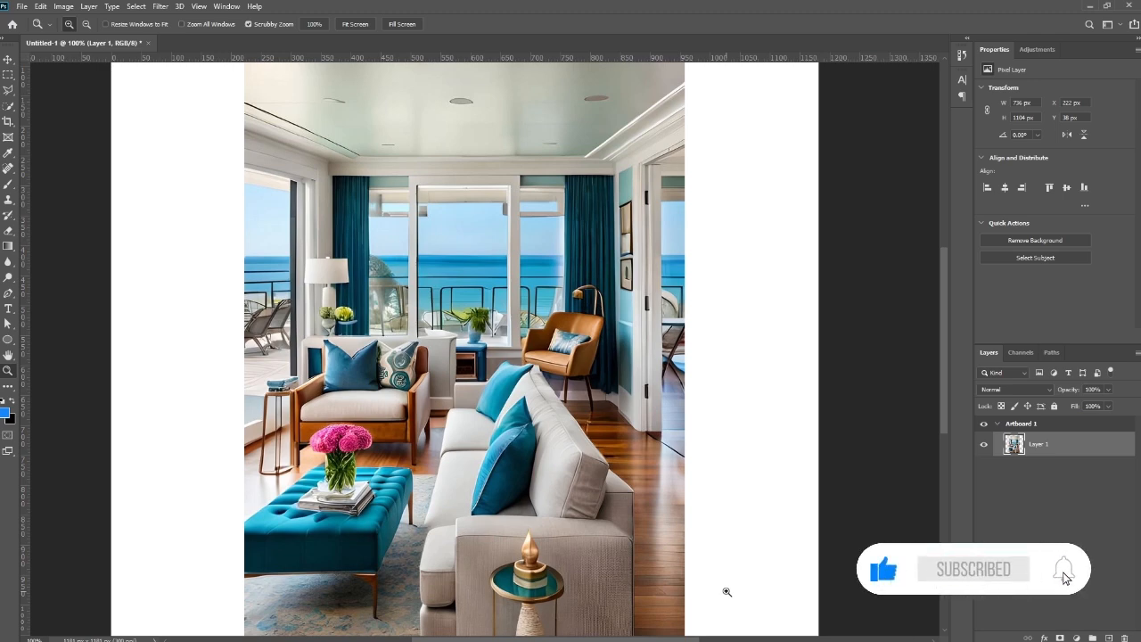
# Convert the photo layer to a smart object and apply a Gaussian Blur with a 9.8-pixel radius
pyautogui.rightClick(1059, 449)
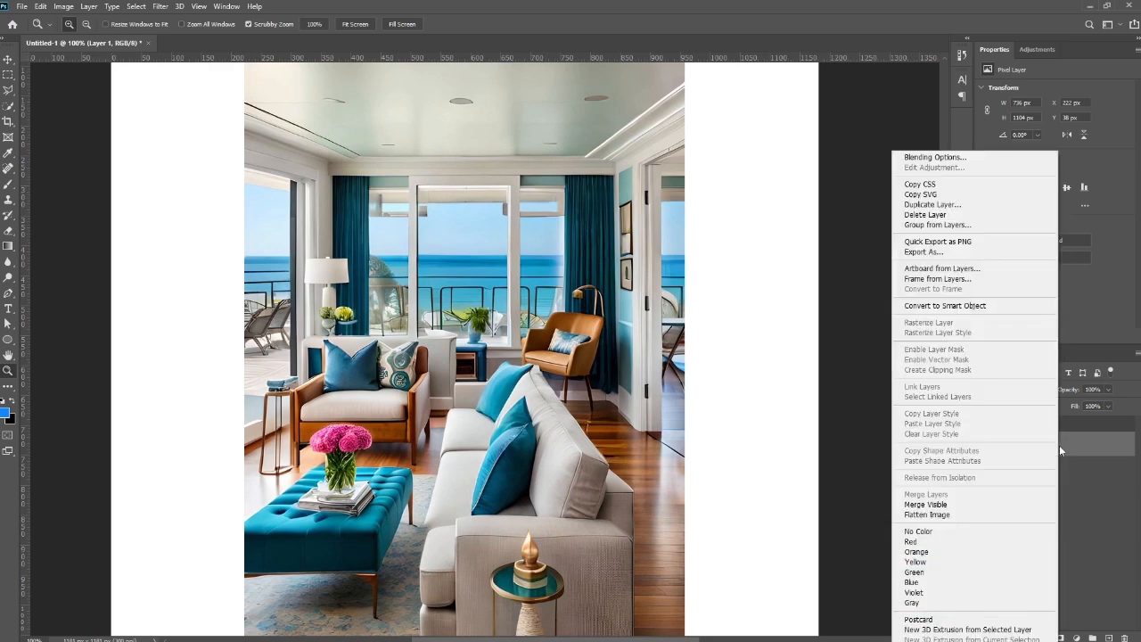
pyautogui.click(959, 307)
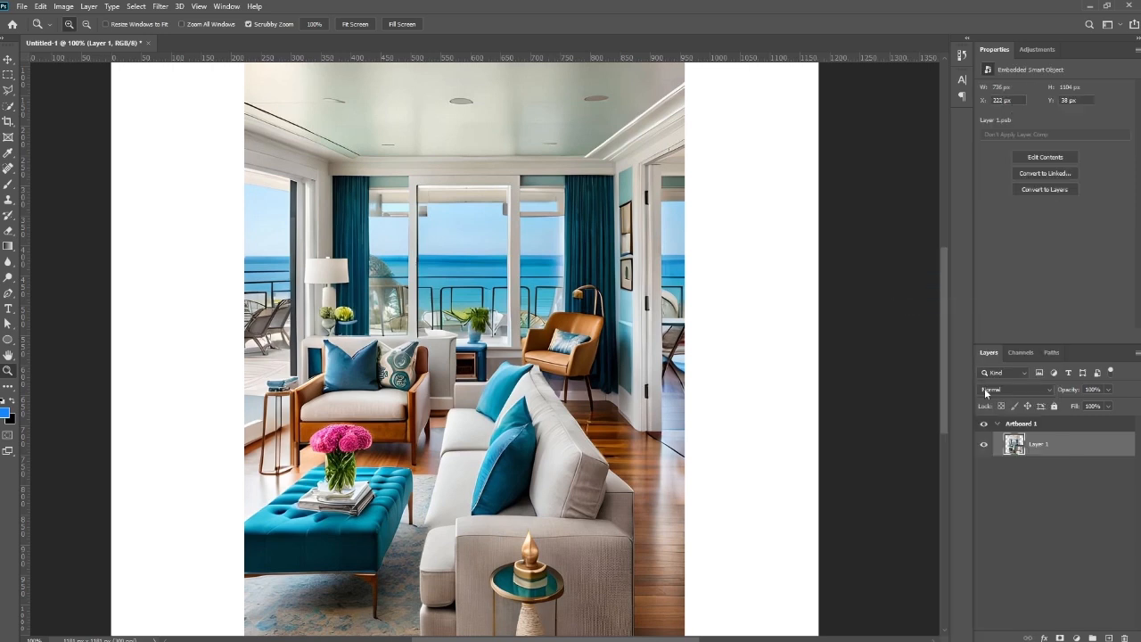
pyautogui.click(161, 7)
pyautogui.moveTo(244, 145)
pyautogui.click(337, 187)
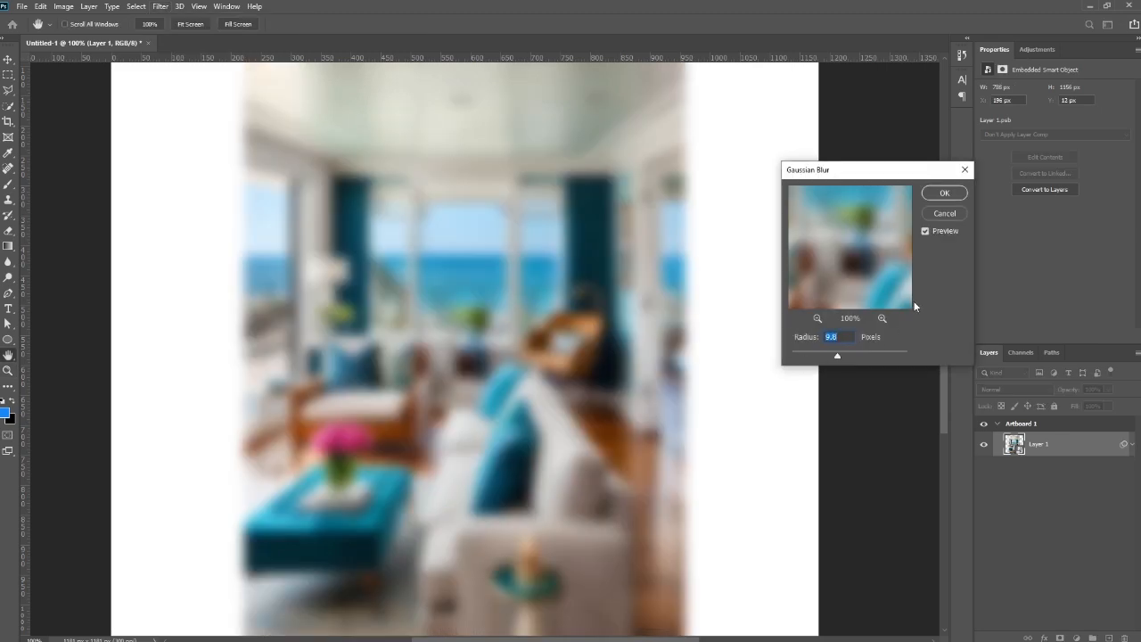
pyautogui.click(943, 194)
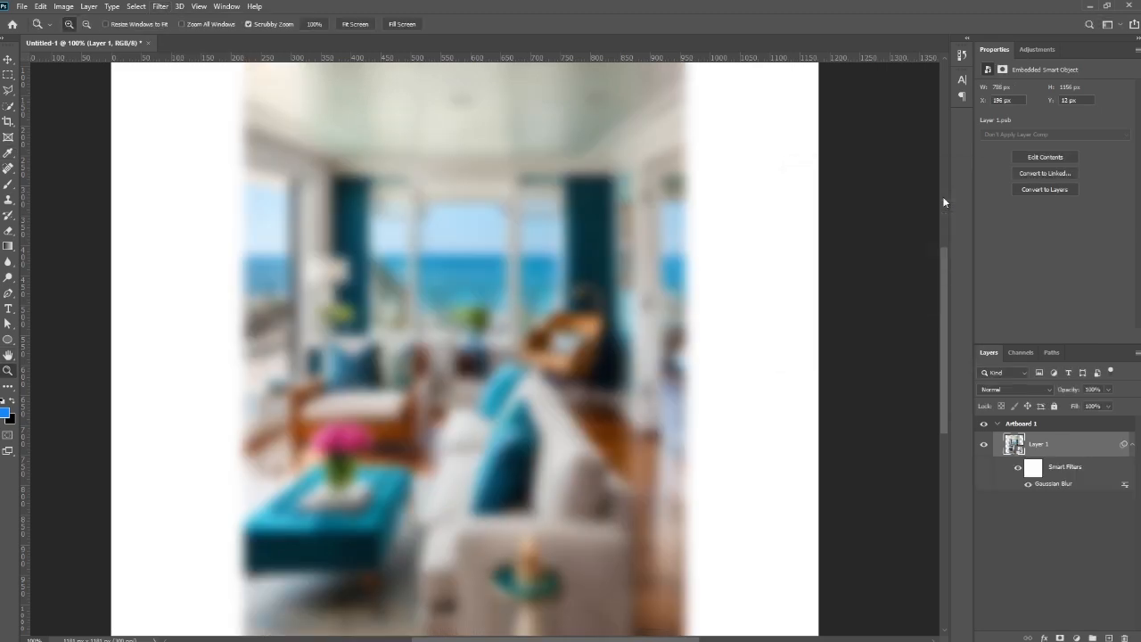
# Reopen the Gaussian Blur smart filter, try a 6.0-pixel radius and discard the change
pyautogui.click(1132, 446)
pyautogui.click(1132, 447)
pyautogui.doubleClick(1055, 484)
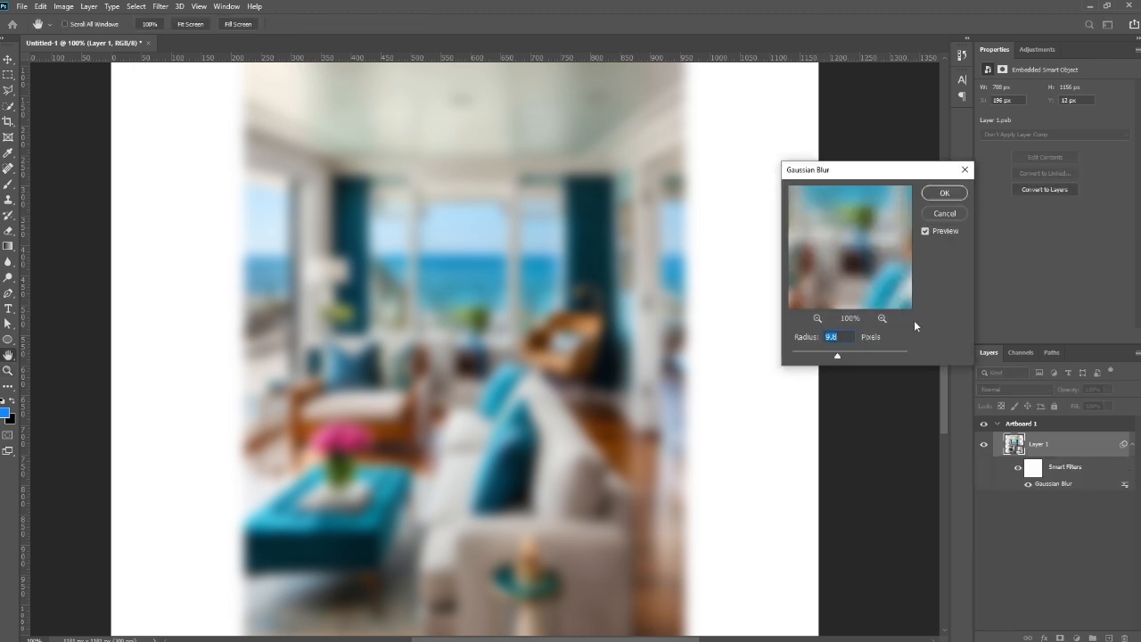
pyautogui.moveTo(837, 358); pyautogui.dragTo(826, 357)
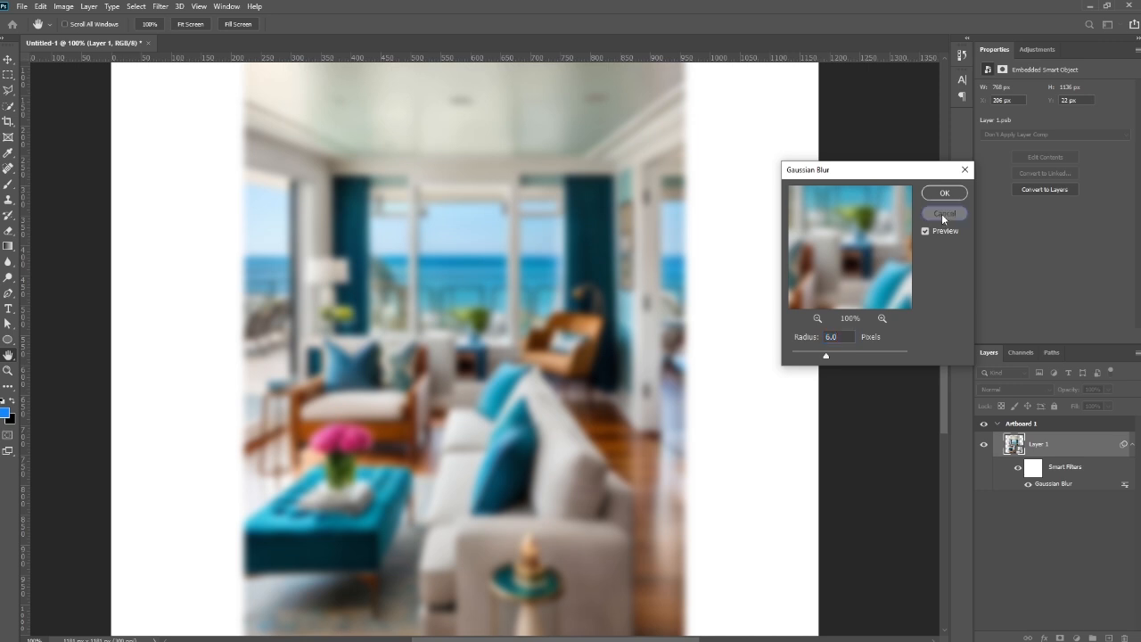
pyautogui.click(943, 214)
# Undo the Gaussian Blur smart filter on the photo's smart object
pyautogui.rightClick(1059, 484)
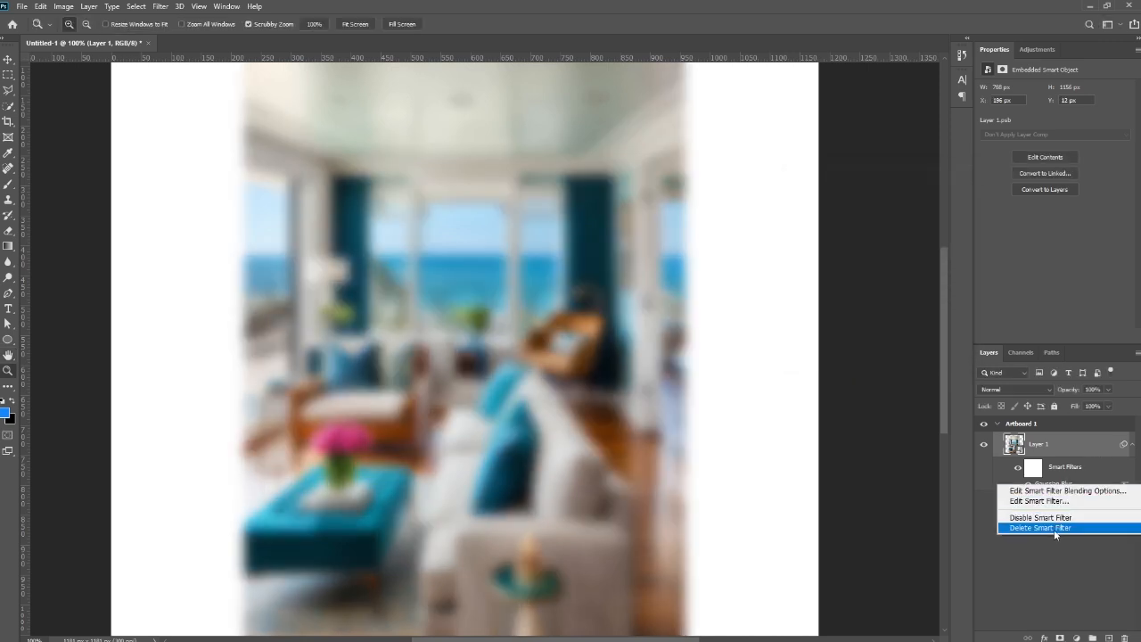
pyautogui.click(1059, 559)
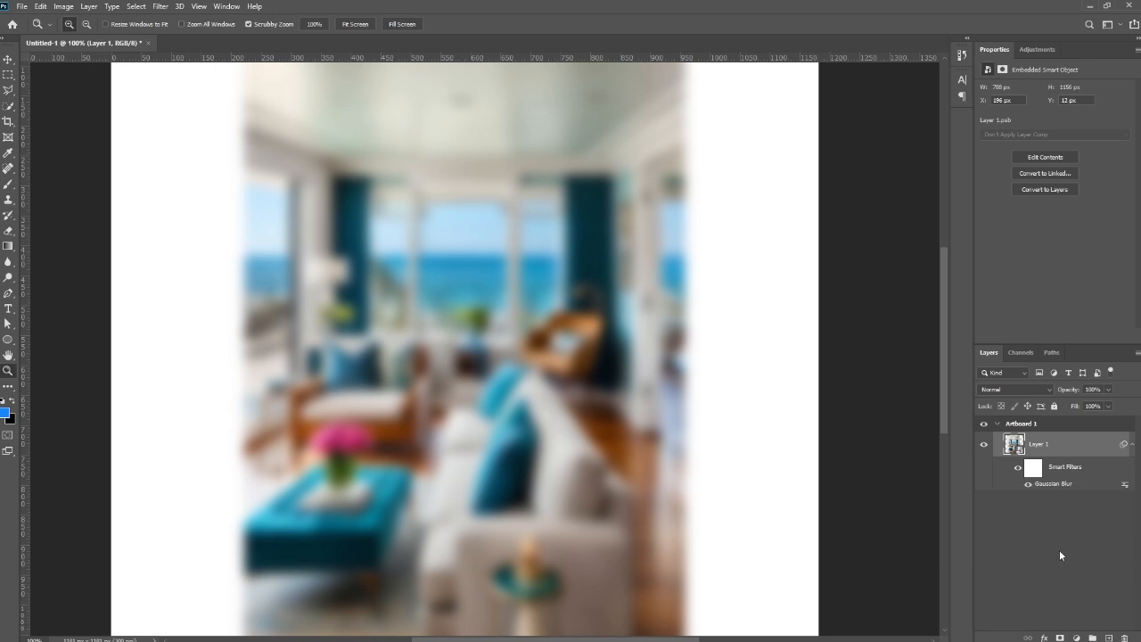
pyautogui.hotkey('ctrl', 'z')
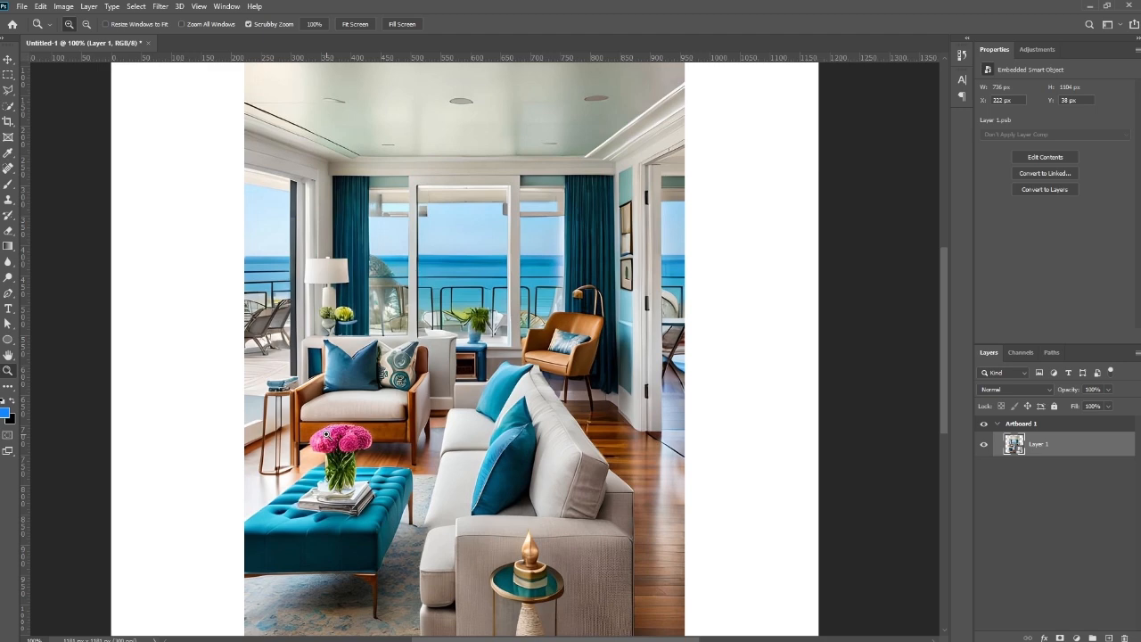
# Try a Gaussian Blur with an 8.6-pixel radius on the smart object and discard it
pyautogui.click(161, 6)
pyautogui.moveTo(269, 143)
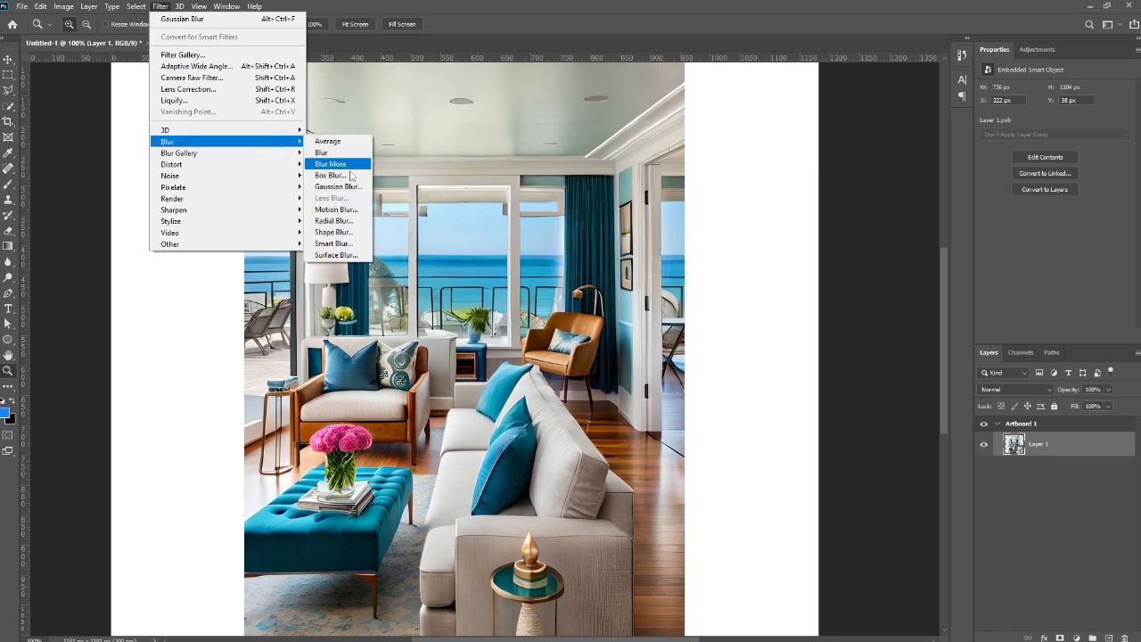
pyautogui.click(336, 186)
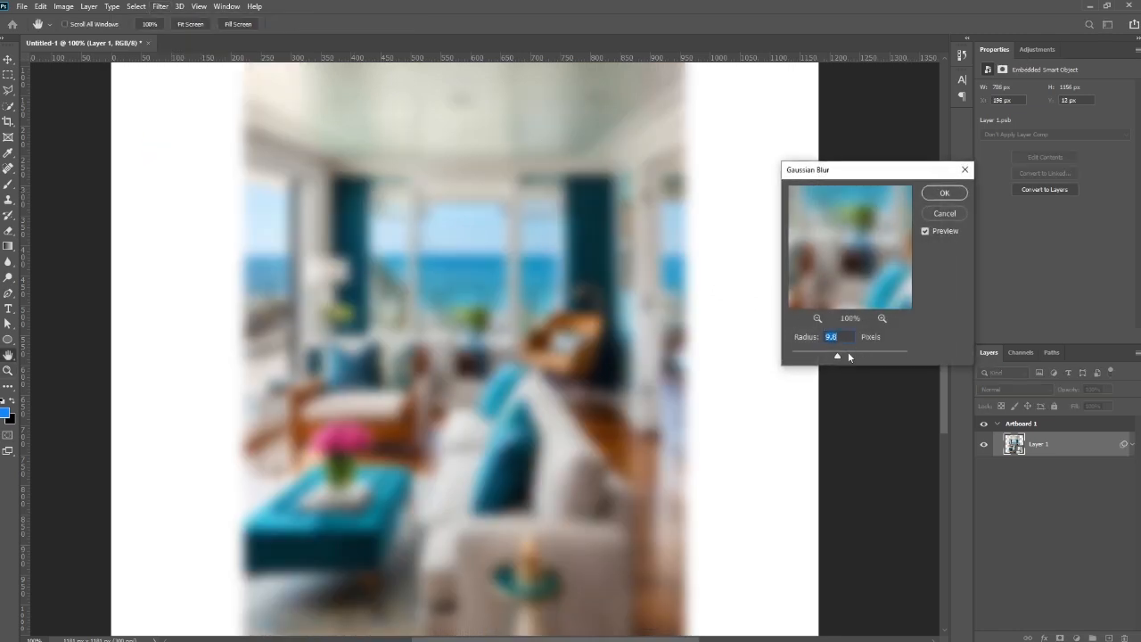
pyautogui.moveTo(827, 360)
pyautogui.mouseDown()
pyautogui.moveTo(813, 358)
pyautogui.moveTo(866, 357)
pyautogui.moveTo(833, 355)
pyautogui.mouseUp()
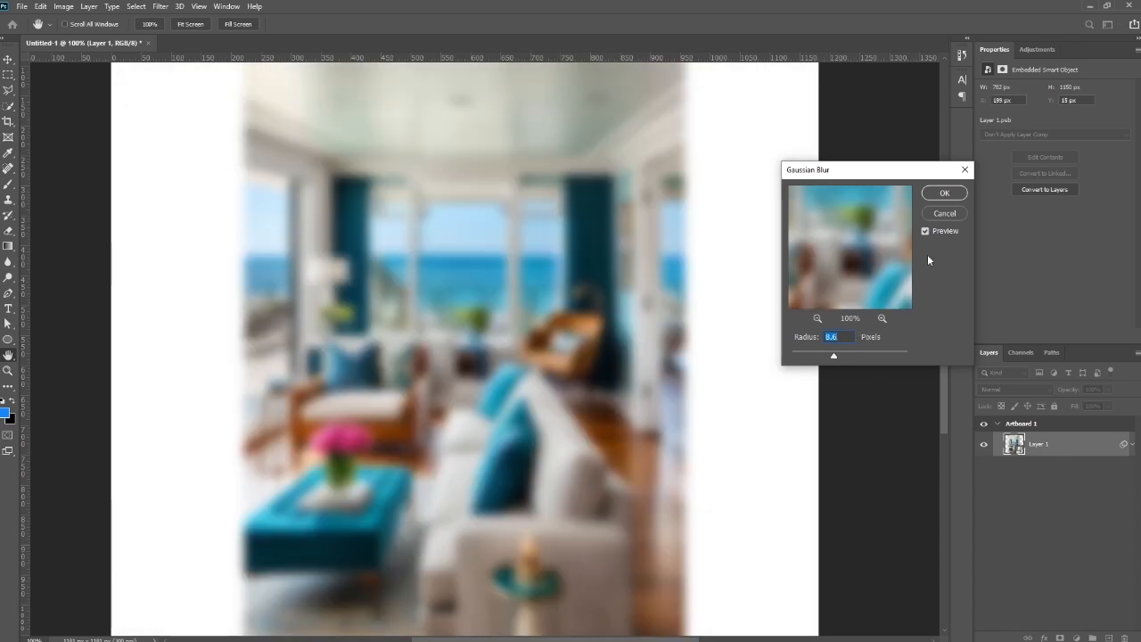
pyautogui.click(944, 213)
# Try distorting the smart object in Liquify with the Forward Warp brush, reset the distortion and cancel the filter
pyautogui.click(162, 7)
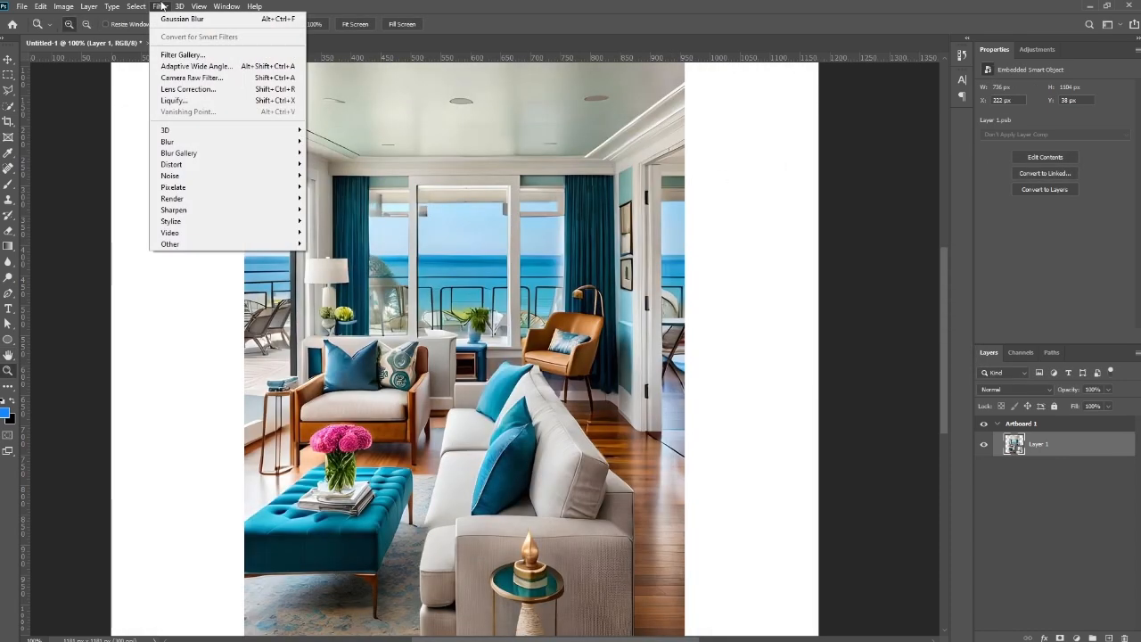
pyautogui.click(218, 102)
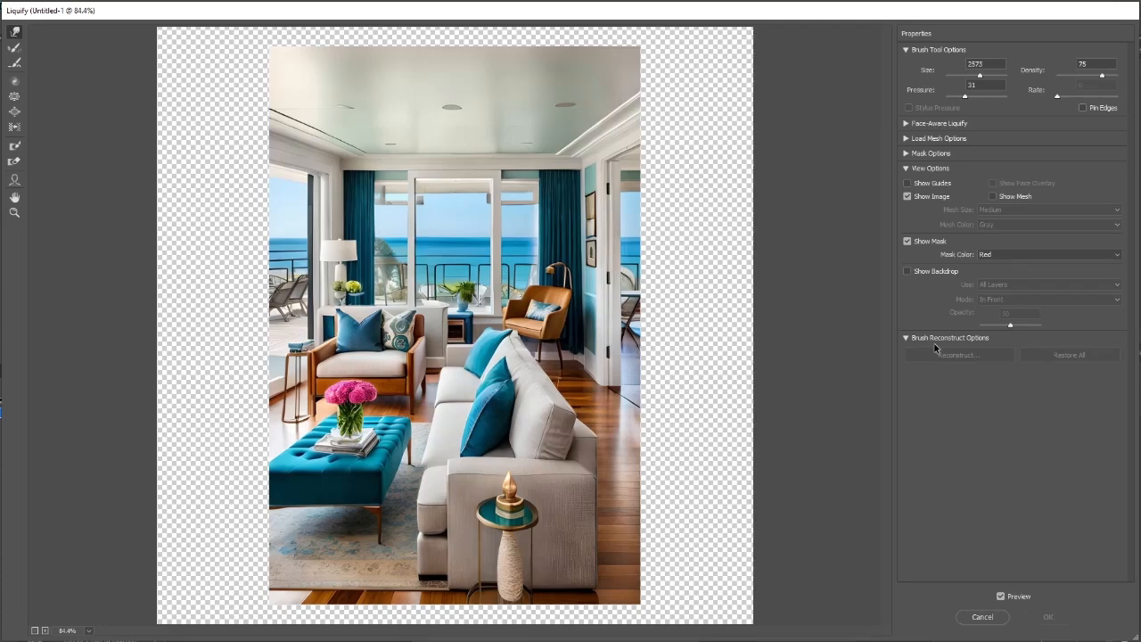
pyautogui.moveTo(1000, 14)
pyautogui.mouseDown()
pyautogui.moveTo(996, 34)
pyautogui.moveTo(978, 32)
pyautogui.moveTo(961, 4)
pyautogui.moveTo(953, 13)
pyautogui.mouseUp()
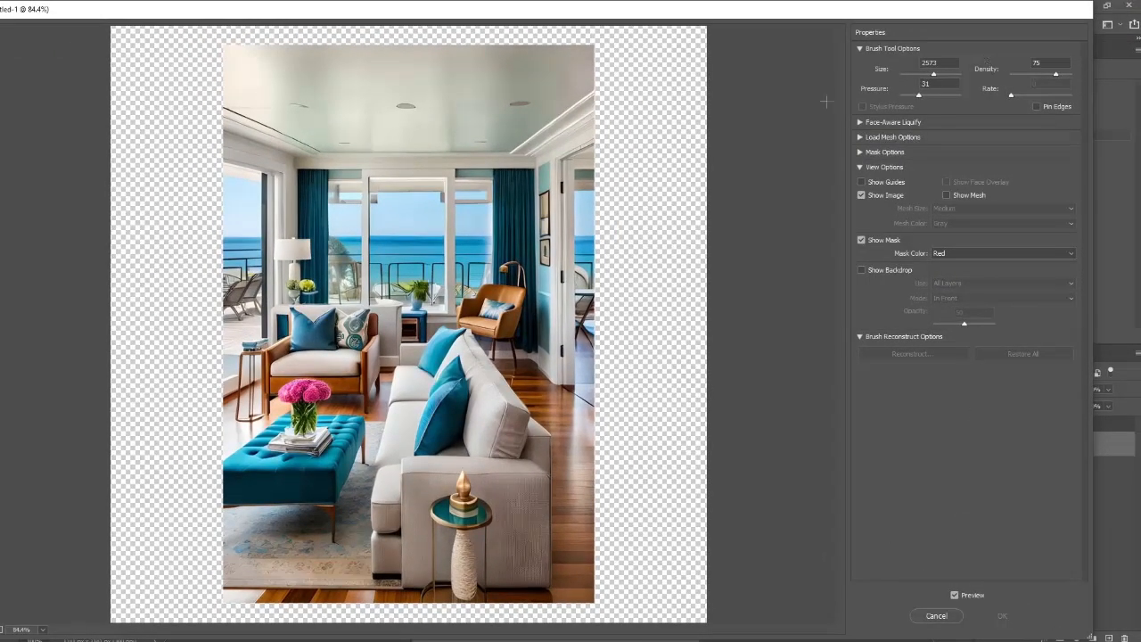
pyautogui.moveTo(423, 250)
pyautogui.mouseDown()
pyautogui.moveTo(410, 247)
pyautogui.moveTo(450, 285)
pyautogui.moveTo(253, 255)
pyautogui.moveTo(375, 218)
pyautogui.moveTo(316, 234)
pyautogui.moveTo(486, 258)
pyautogui.moveTo(414, 222)
pyautogui.mouseUp()
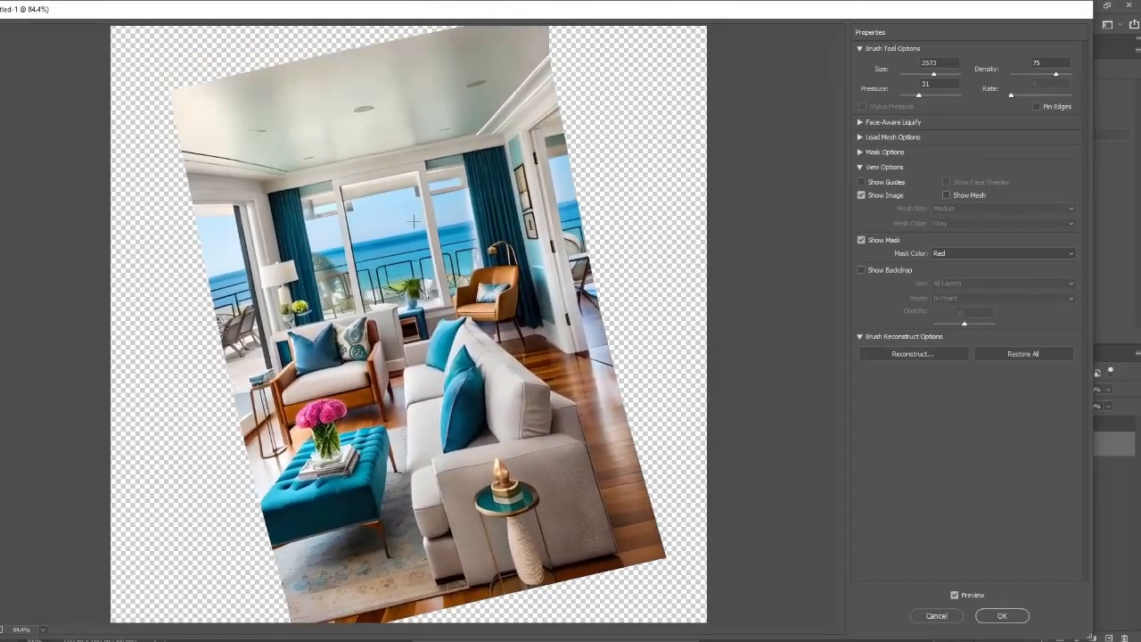
pyautogui.keyDown('alt'); pyautogui.click(936, 615); pyautogui.keyUp('alt')
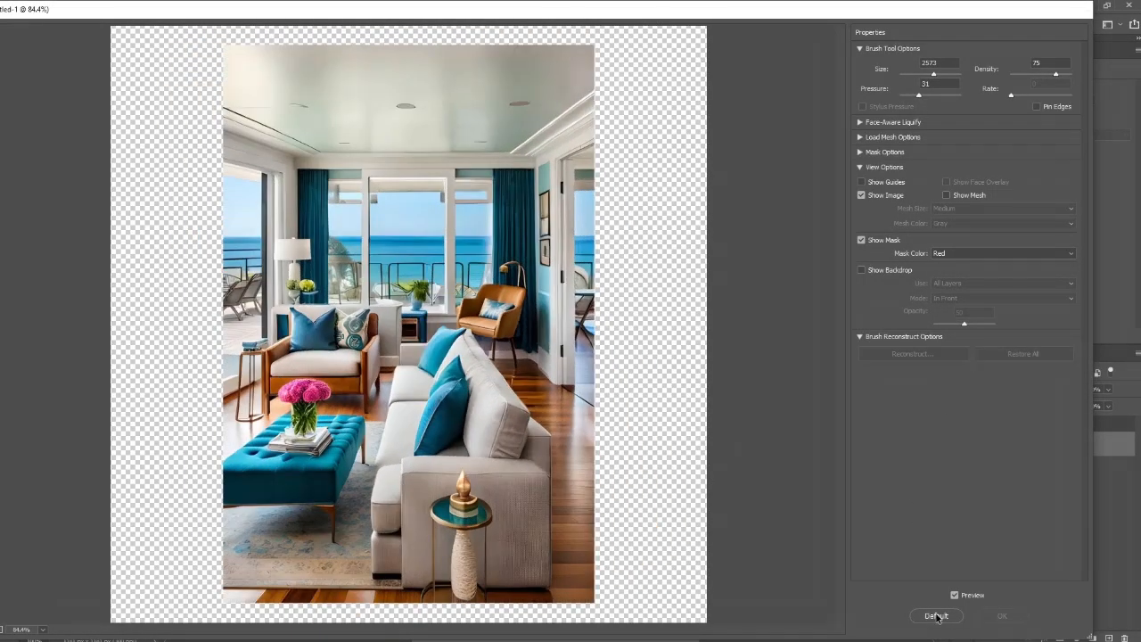
pyautogui.click(936, 615)
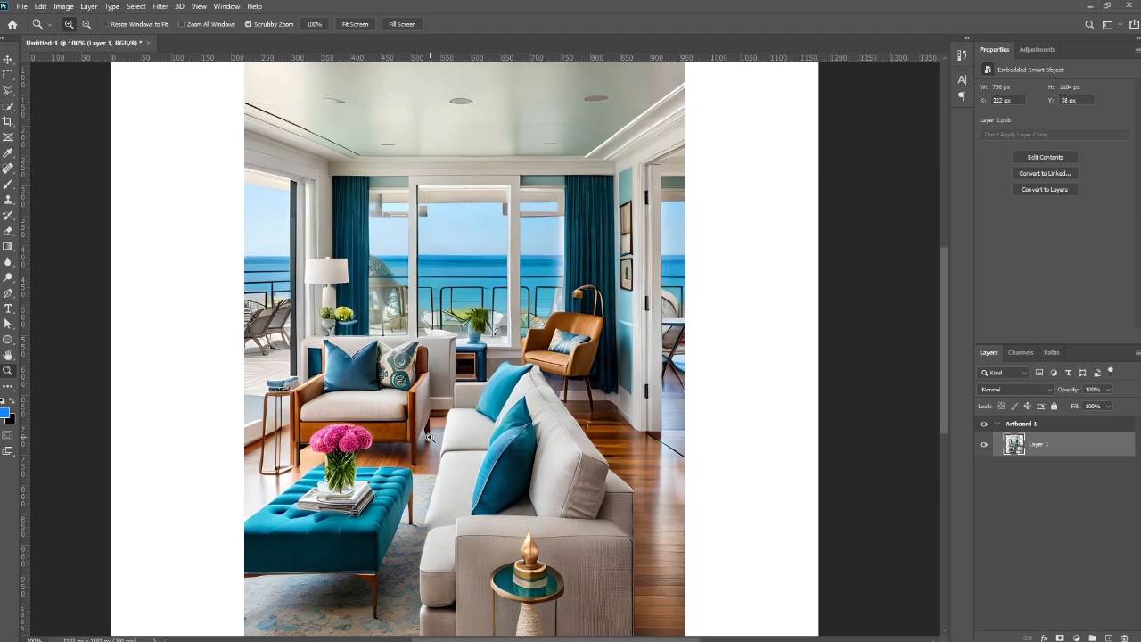
# Zoom out to 66.7% to show the whole artboard and open the Filter Gallery for the photo layer
pyautogui.keyDown('alt'); pyautogui.click(448, 364); pyautogui.keyUp('alt')
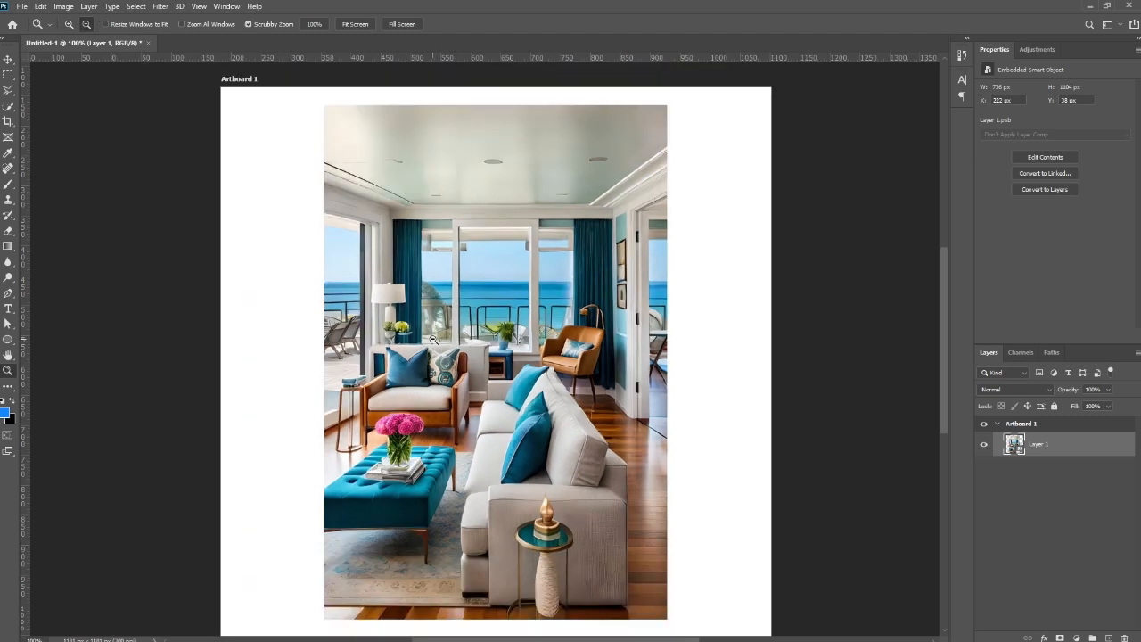
pyautogui.moveTo(561, 364); pyautogui.dragTo(504, 355)
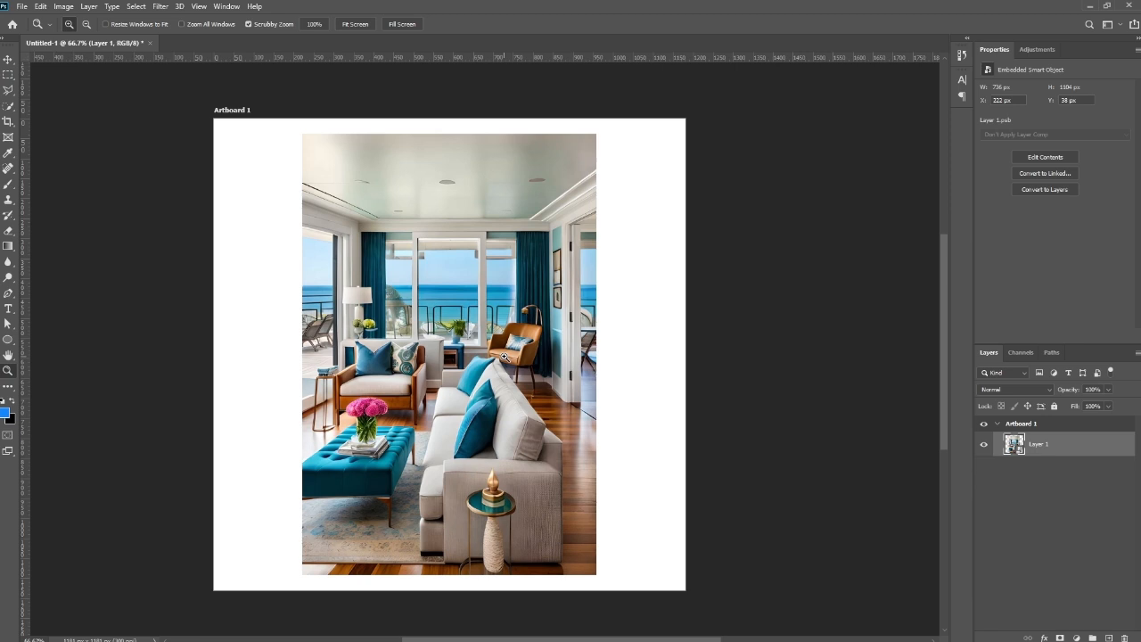
pyautogui.click(160, 7)
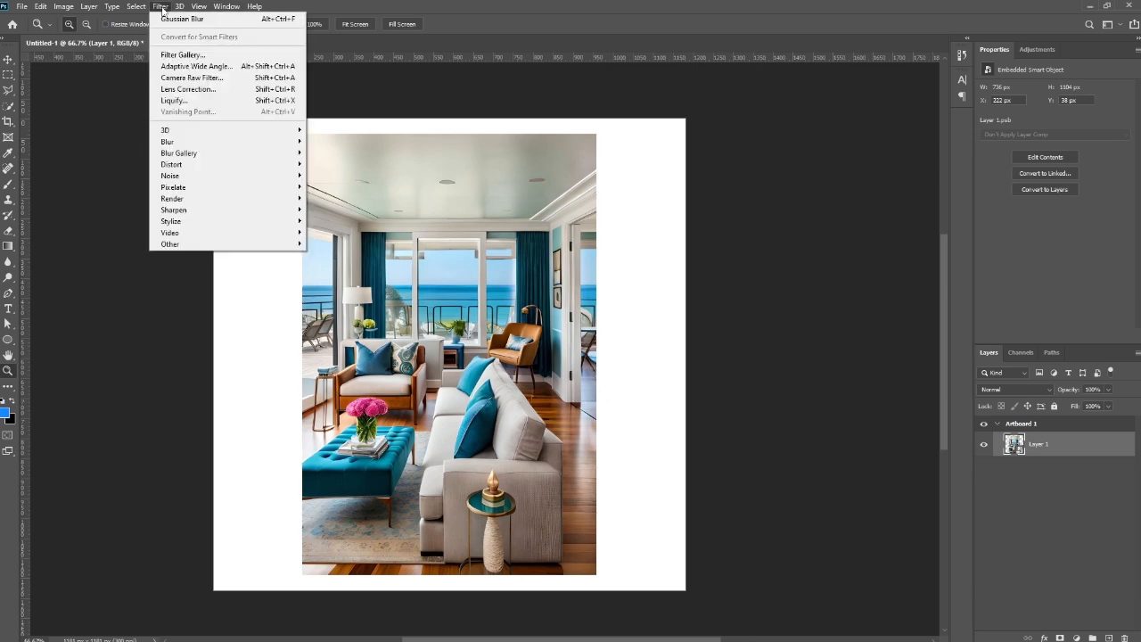
pyautogui.click(187, 54)
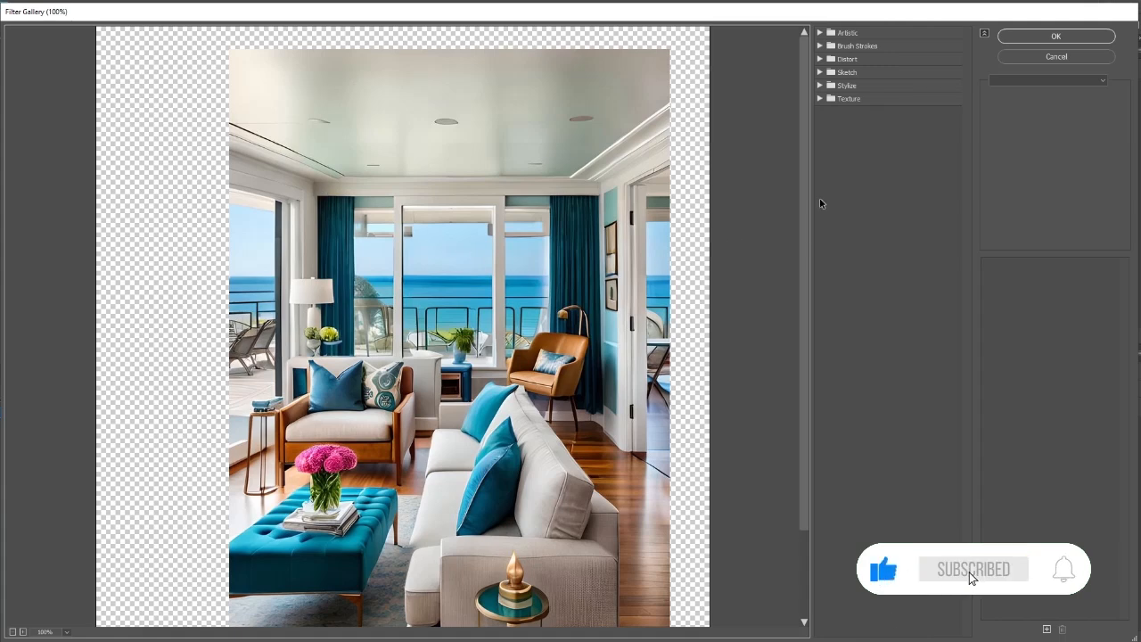
# Look through the Filter Gallery's Artistic, Brush Strokes, Distort, Stylize and Texture categories
pyautogui.click(822, 34)
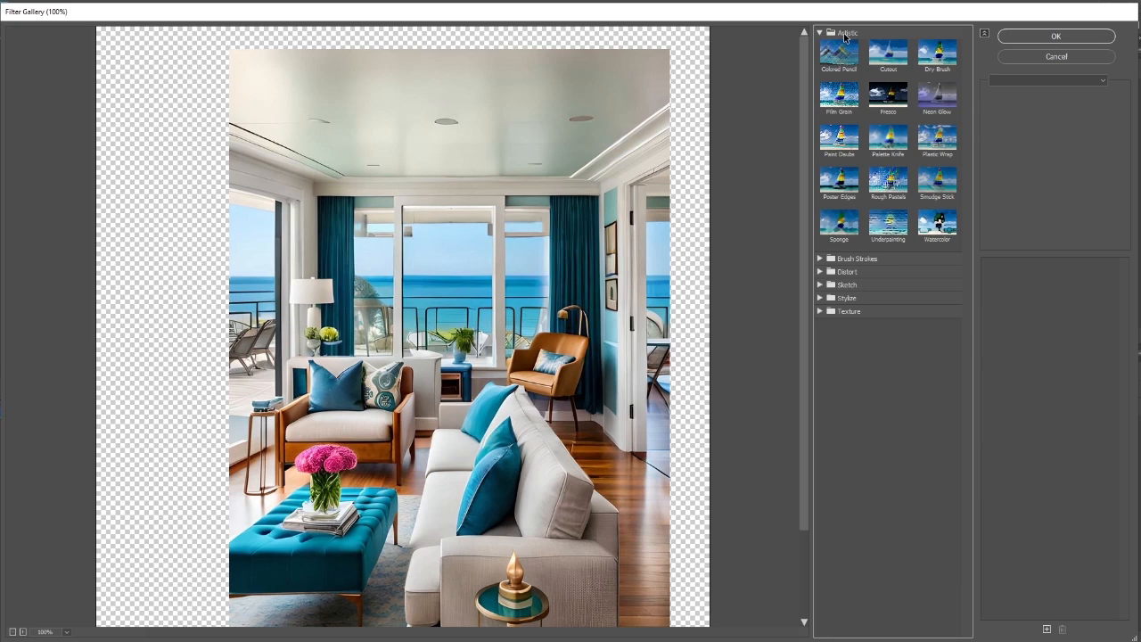
pyautogui.click(845, 34)
pyautogui.click(851, 47)
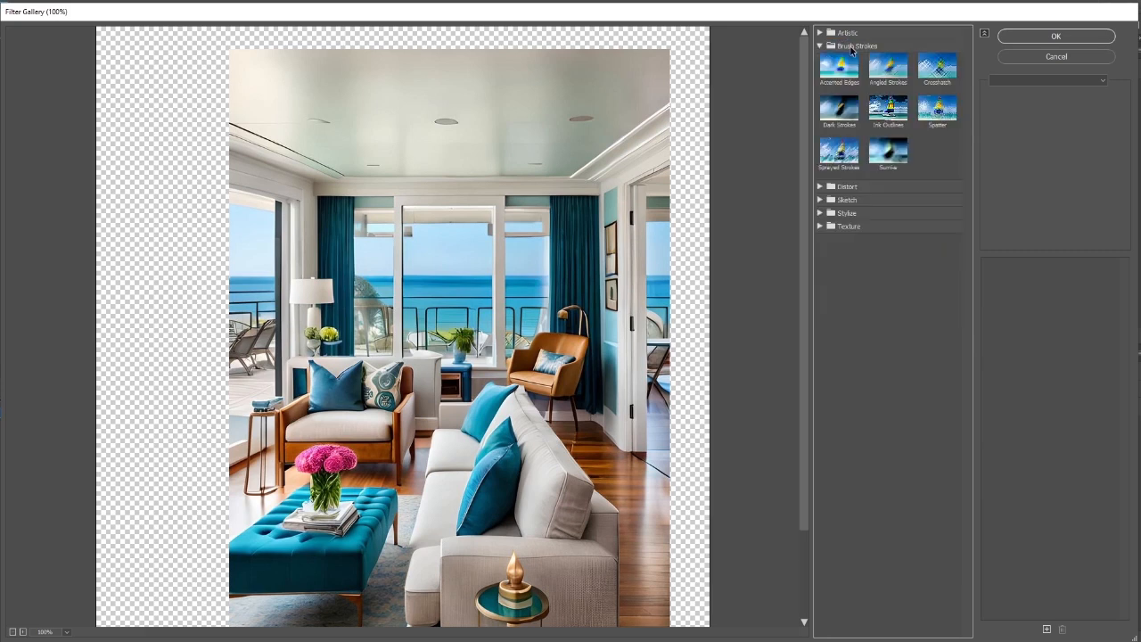
pyautogui.click(851, 47)
pyautogui.click(851, 59)
pyautogui.click(852, 59)
pyautogui.click(849, 85)
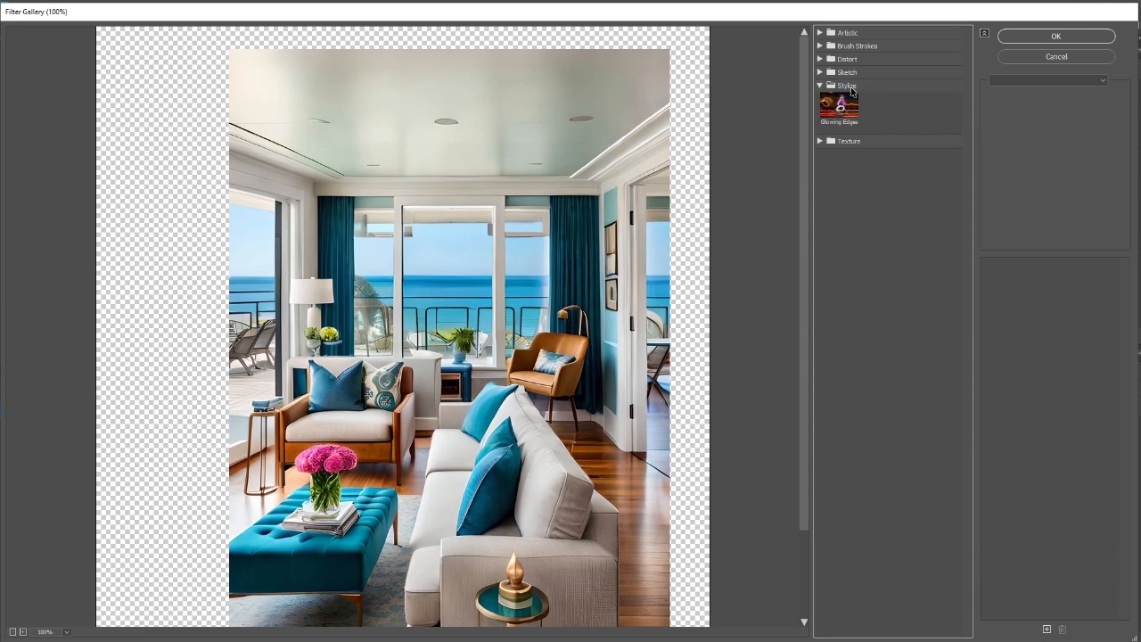
pyautogui.click(850, 86)
pyautogui.click(853, 99)
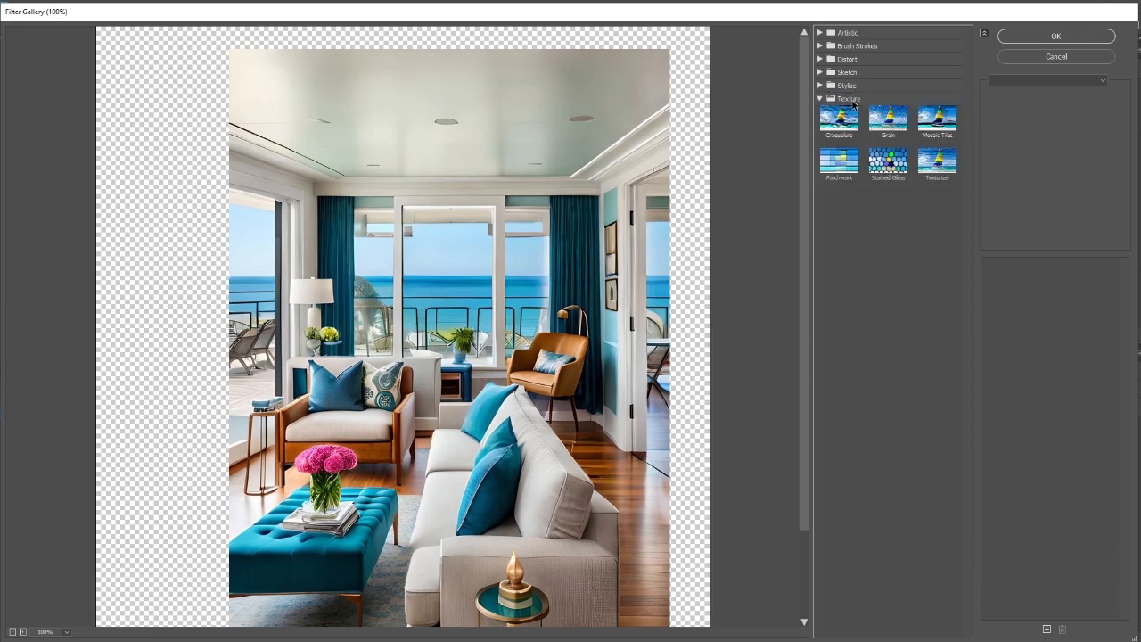
pyautogui.click(852, 99)
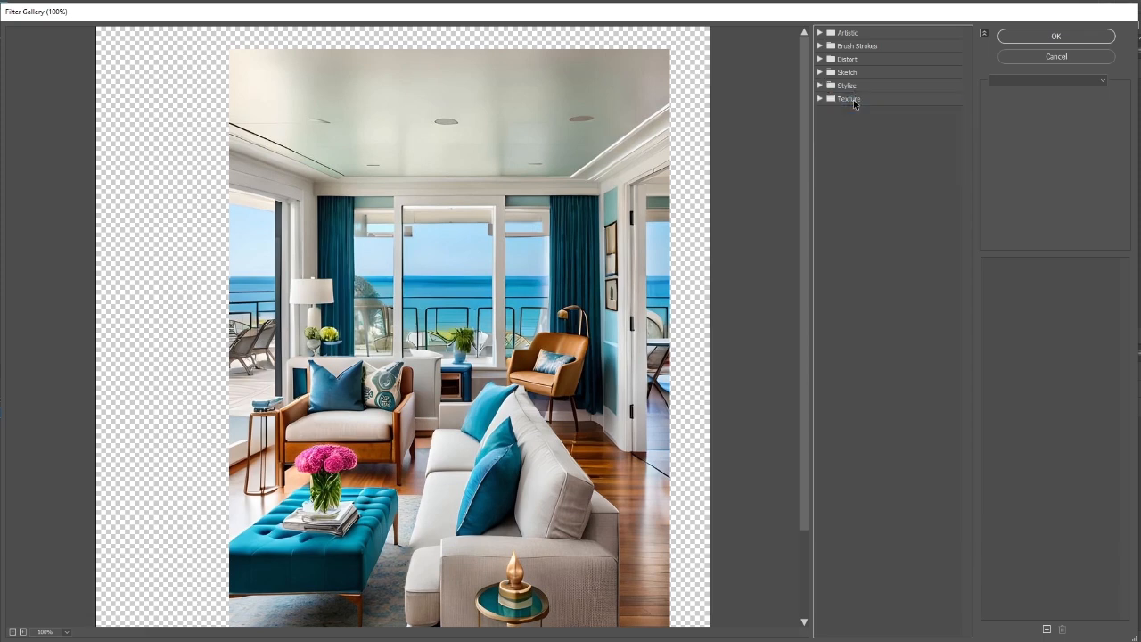
# Try the Artistic Watercolor effect with Brush Detail 7, Shadow Intensity 1 and Texture 1
pyautogui.click(844, 34)
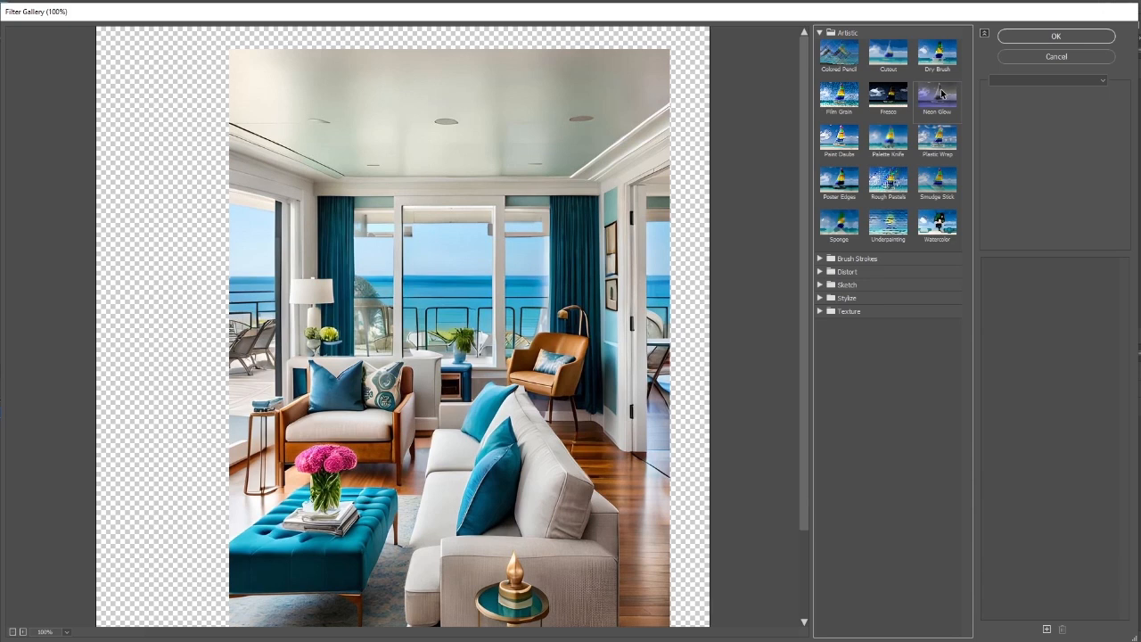
pyautogui.click(947, 226)
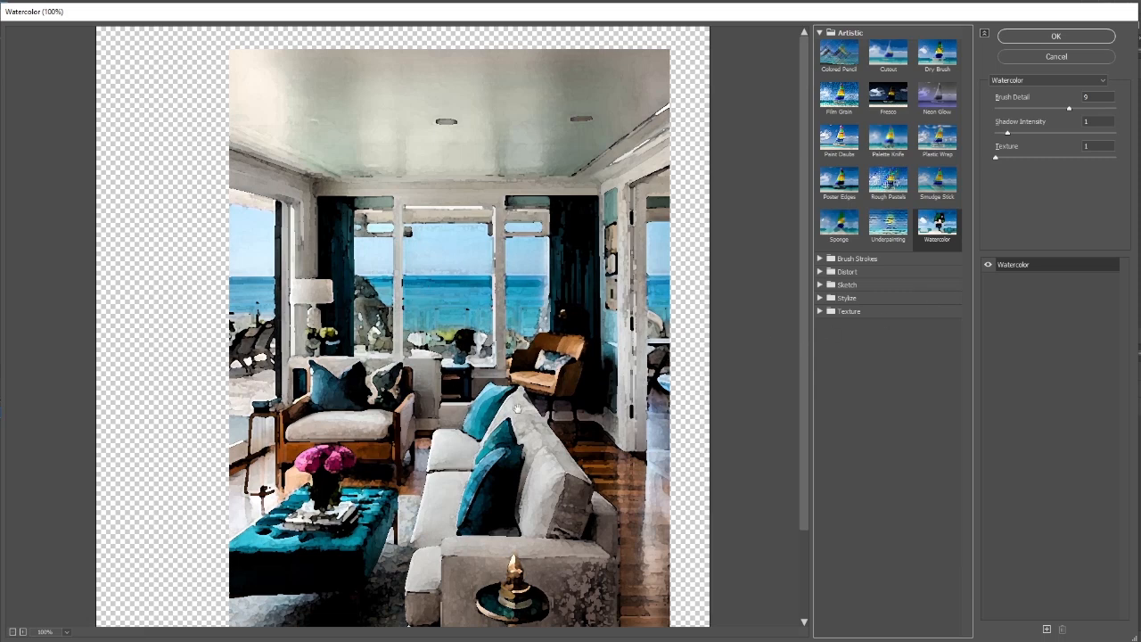
pyautogui.moveTo(1069, 108)
pyautogui.mouseDown()
pyautogui.moveTo(1046, 109)
pyautogui.moveTo(1028, 134)
pyautogui.moveTo(1065, 109)
pyautogui.mouseUp()
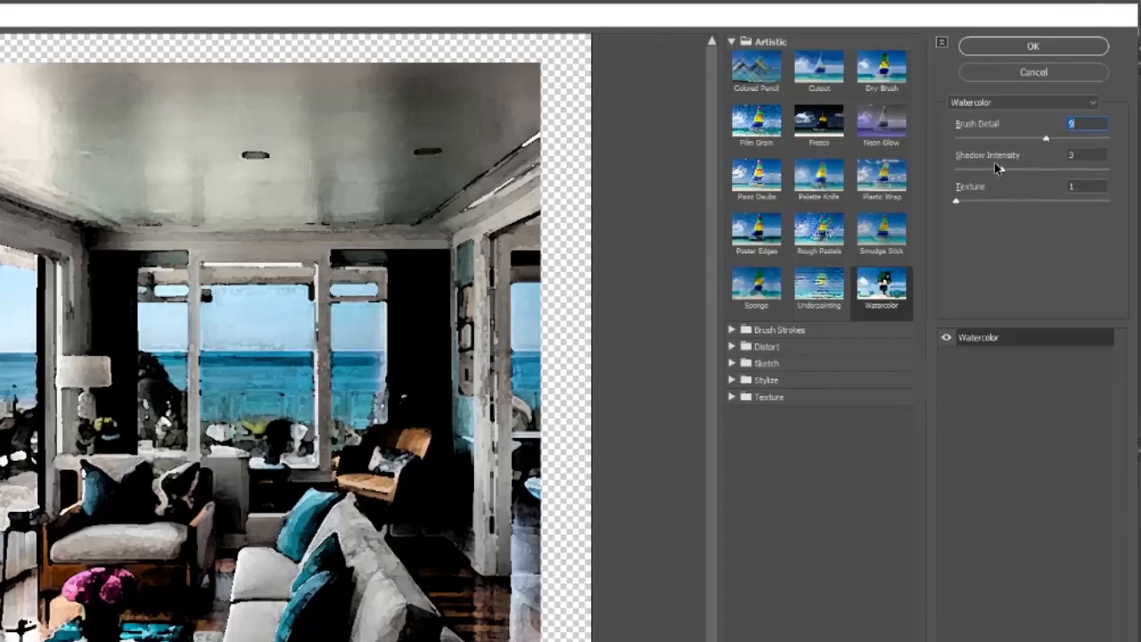
pyautogui.moveTo(1014, 154); pyautogui.dragTo(971, 175)
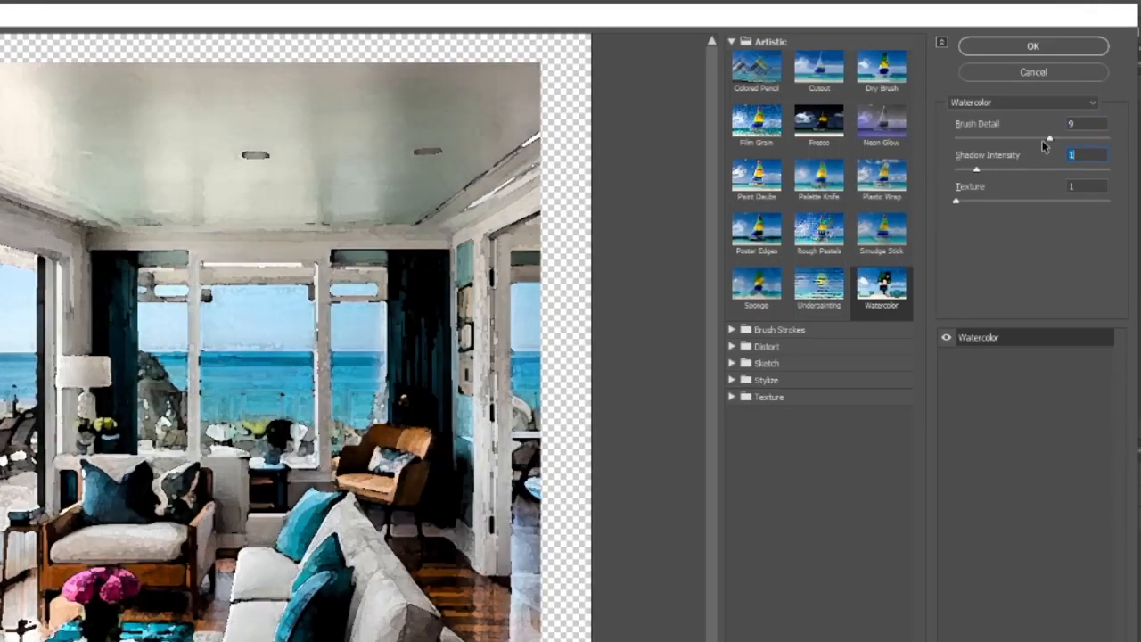
pyautogui.moveTo(1049, 138); pyautogui.dragTo(1026, 140)
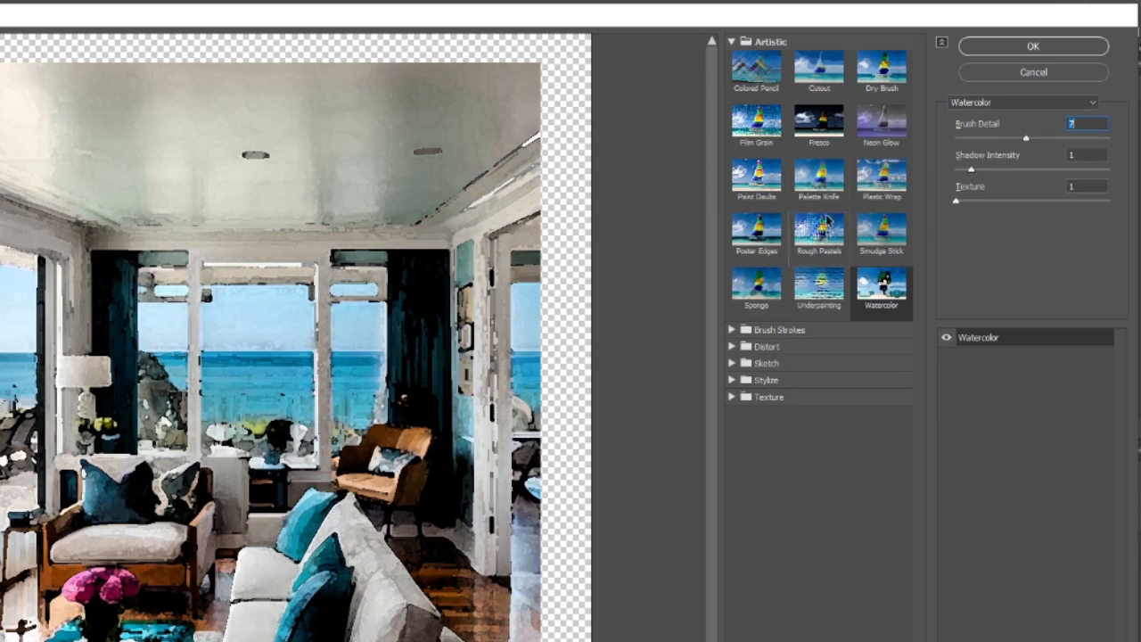
# Preview the Artistic Dry Brush effect and the Angled Strokes effect from Brush Strokes on the photo
pyautogui.click(885, 73)
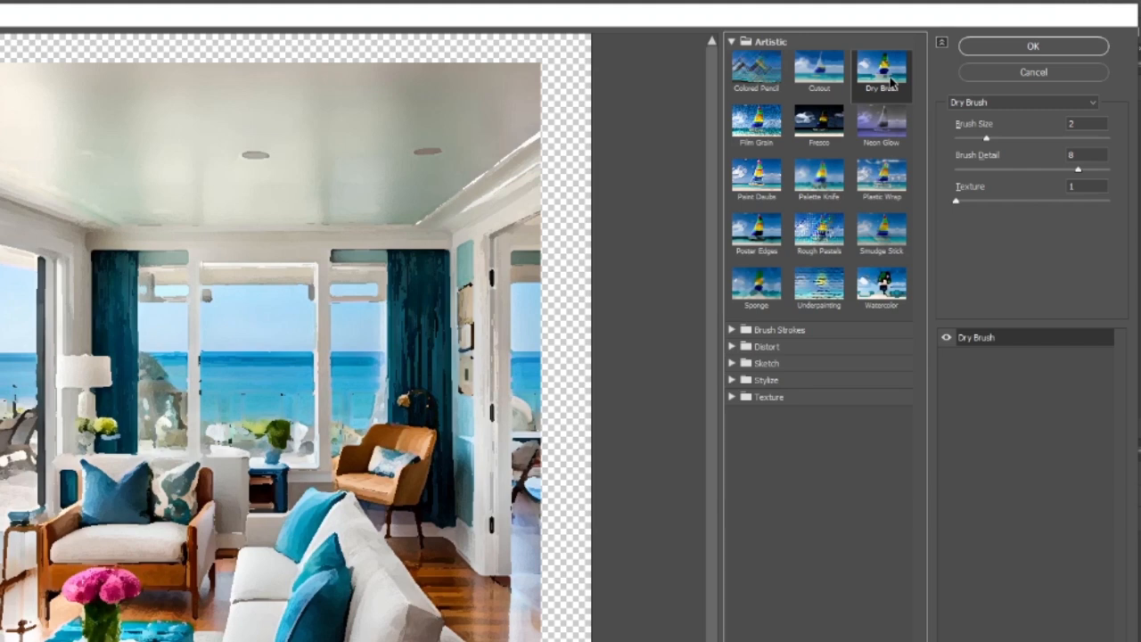
pyautogui.click(762, 42)
pyautogui.click(769, 58)
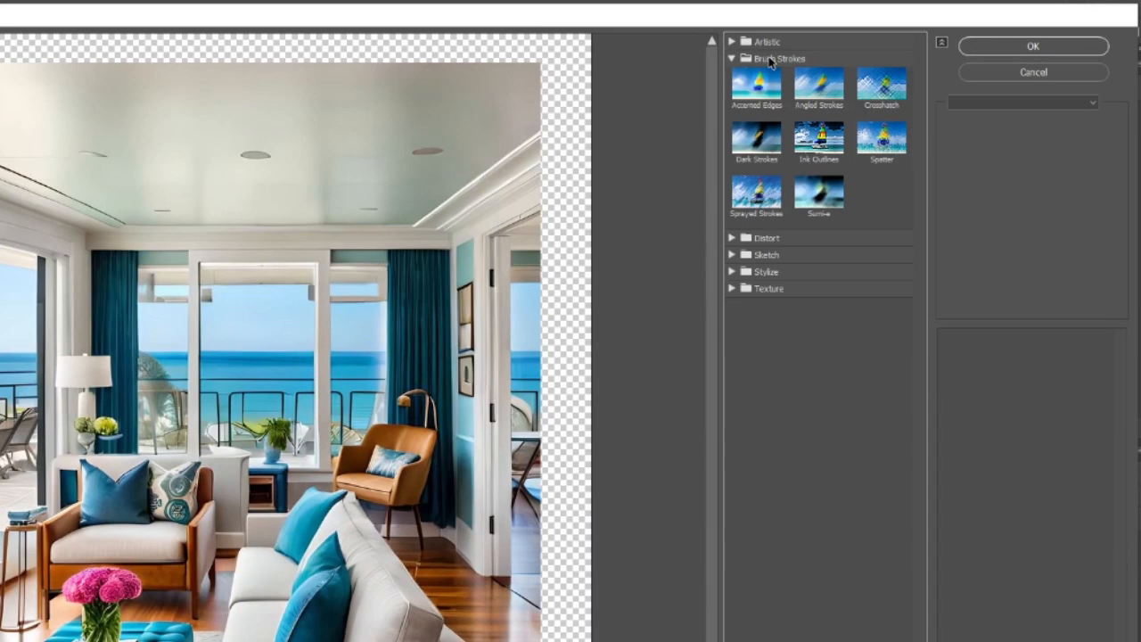
pyautogui.click(818, 90)
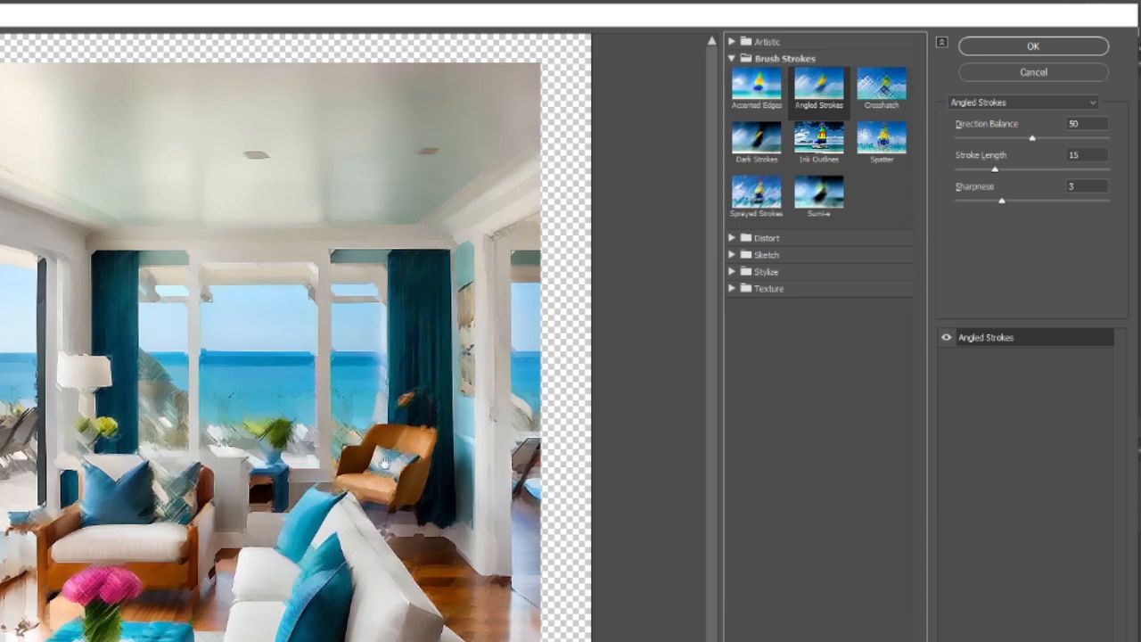
pyautogui.scroll(-3, 392, 479)
pyautogui.scroll(-1, 392, 478)
pyautogui.scroll(1, 392, 479)
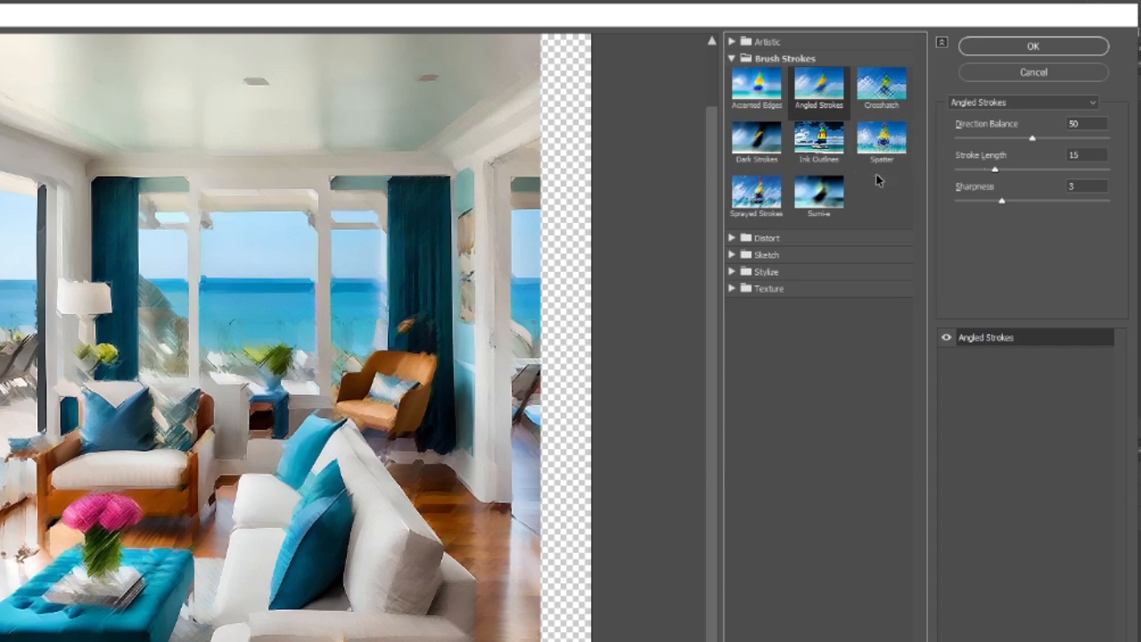
# Choose the Crosshatch effect with Stroke Length 7, Sharpness 6 and Strength 2, and compare the photo with and without it
pyautogui.click(892, 89)
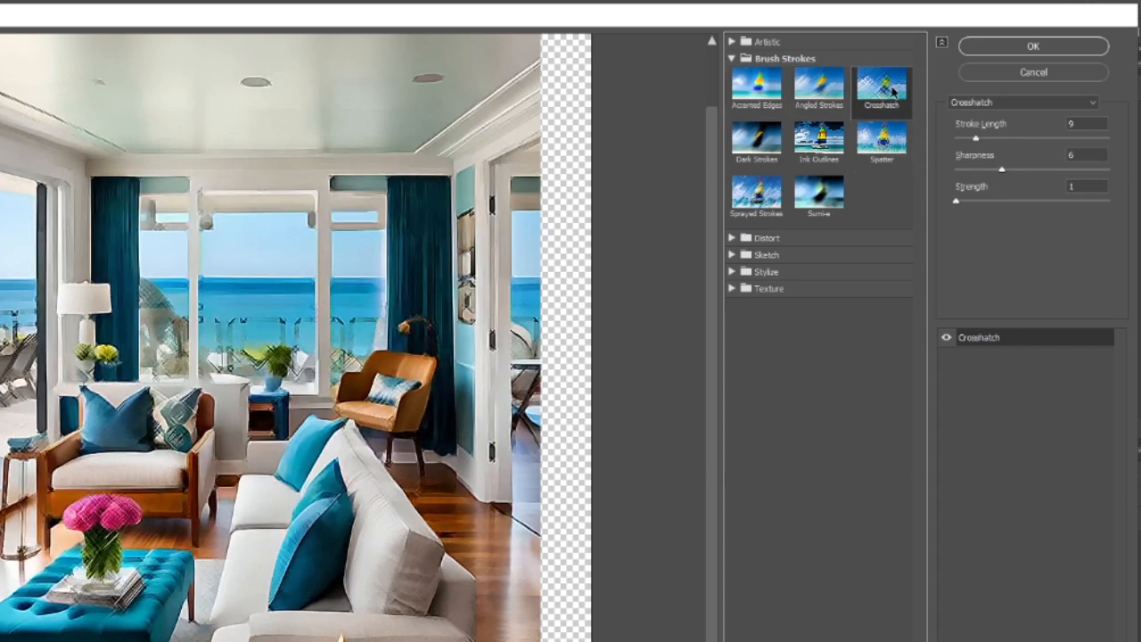
pyautogui.moveTo(975, 139)
pyautogui.mouseDown()
pyautogui.moveTo(1007, 139)
pyautogui.moveTo(969, 135)
pyautogui.mouseUp()
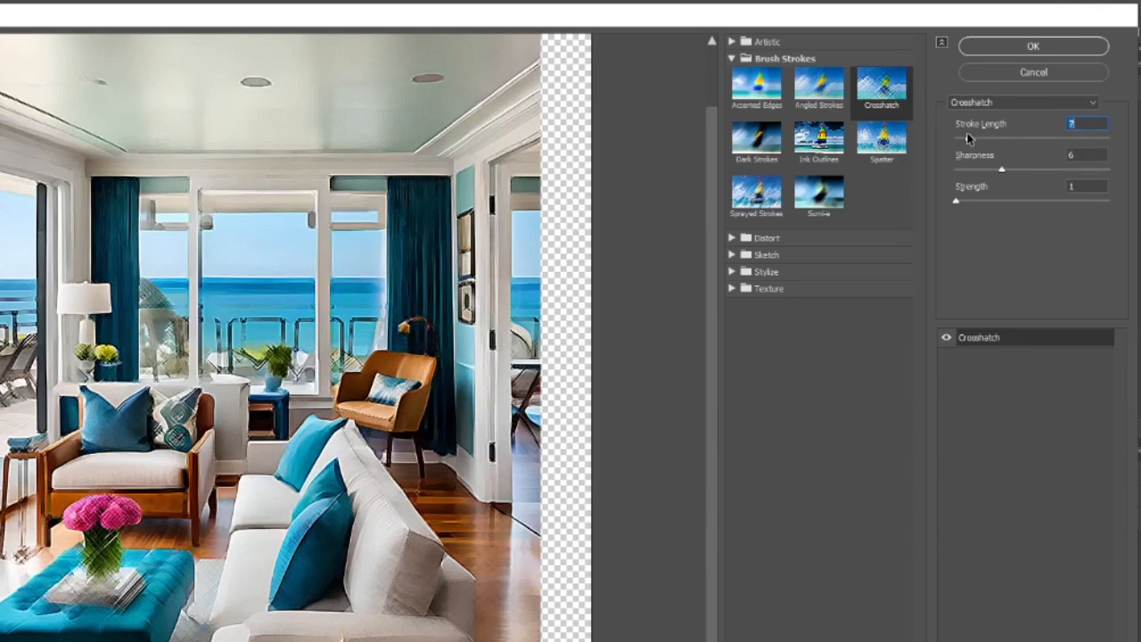
pyautogui.moveTo(1002, 170)
pyautogui.mouseDown()
pyautogui.moveTo(1042, 170)
pyautogui.moveTo(1016, 181)
pyautogui.mouseUp()
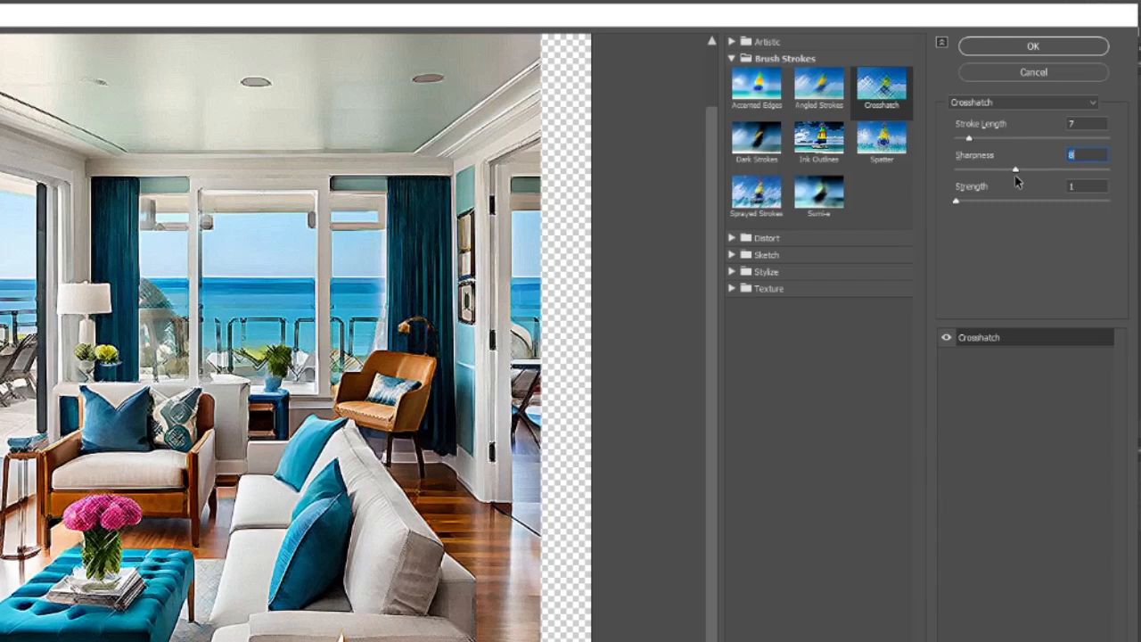
pyautogui.moveTo(959, 206); pyautogui.dragTo(1002, 207)
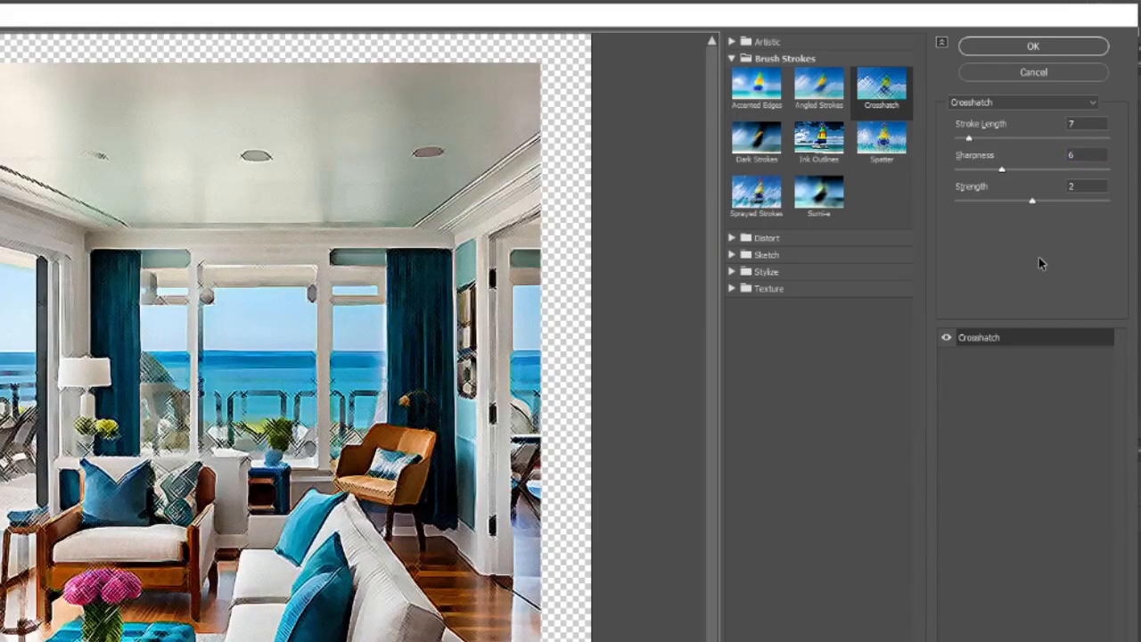
pyautogui.click(947, 339)
pyautogui.click(946, 339)
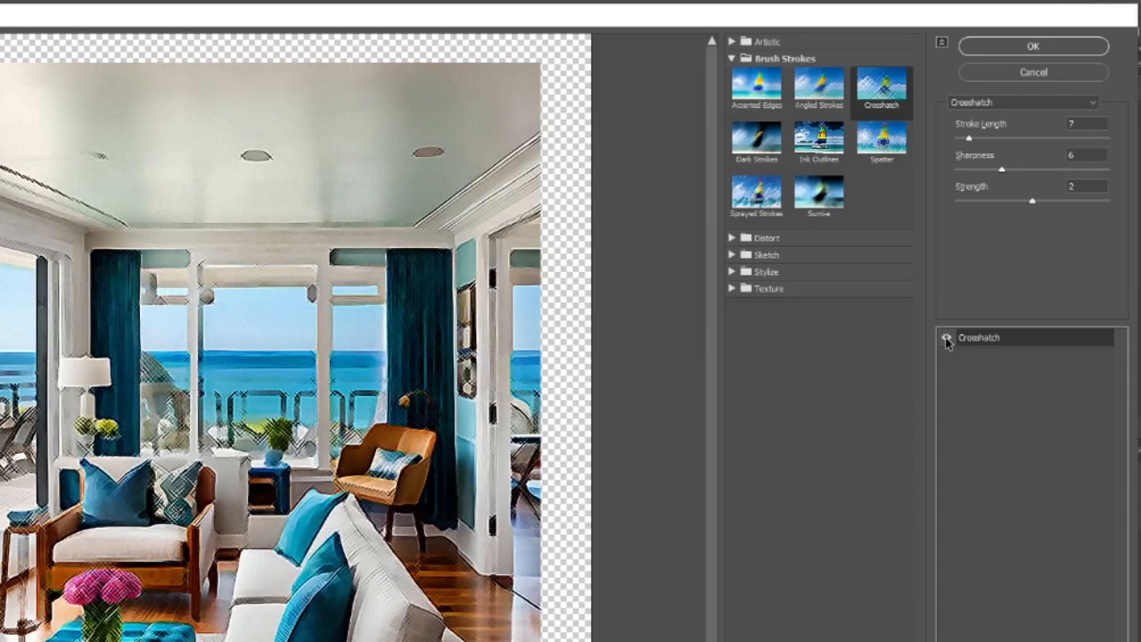
# Toggle the Crosshatch effect off and on twice to compare the photo with and without it
pyautogui.click(946, 339)
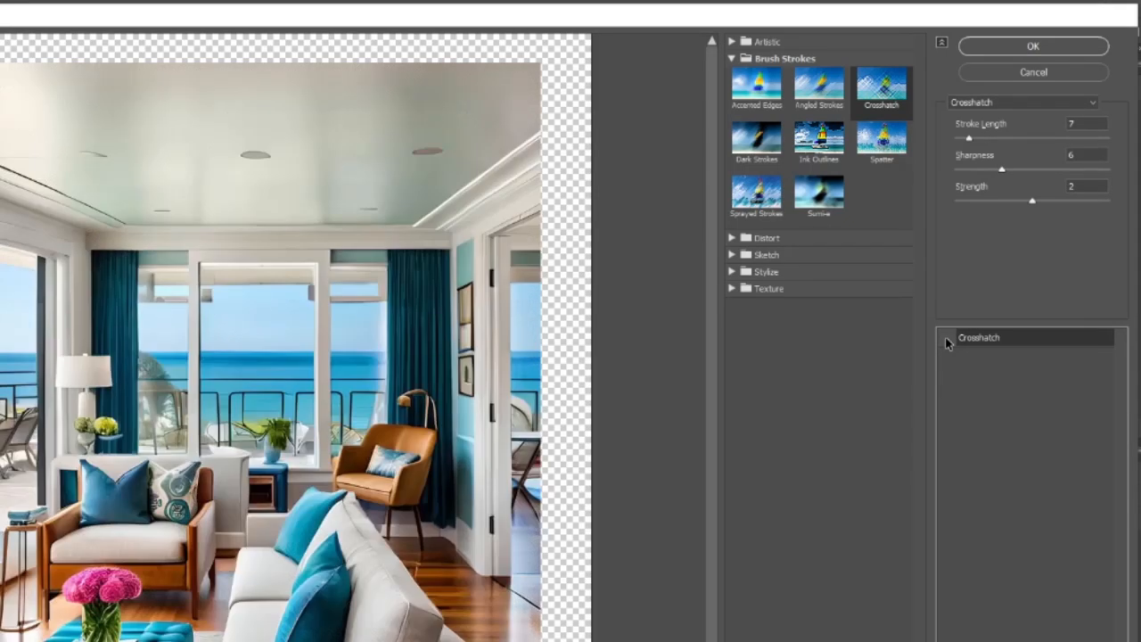
pyautogui.click(947, 339)
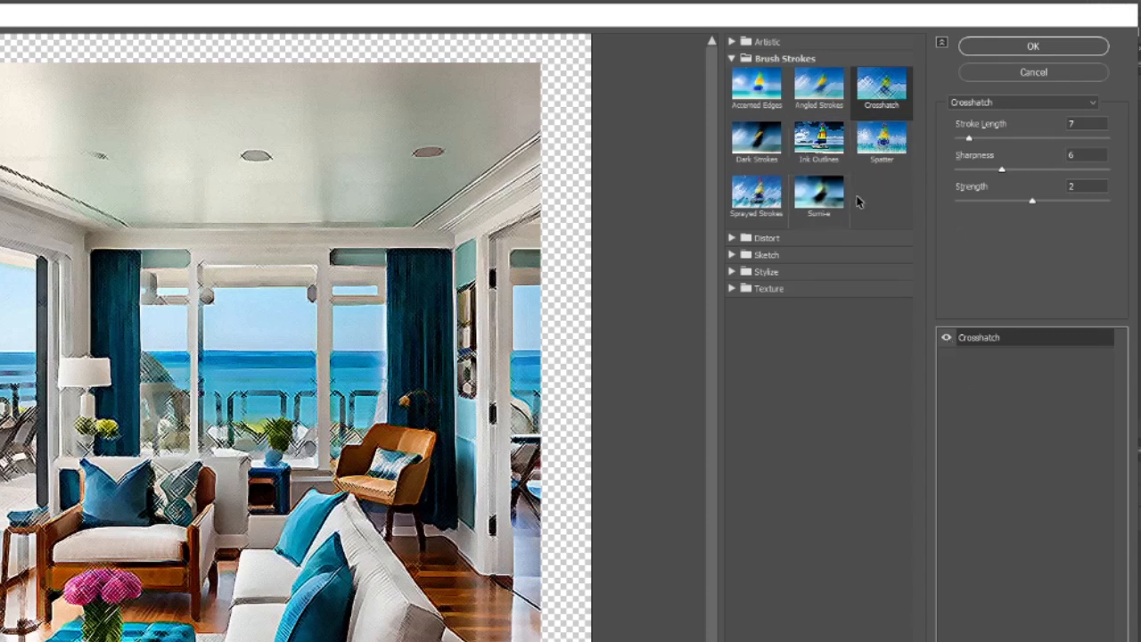
pyautogui.click(947, 339)
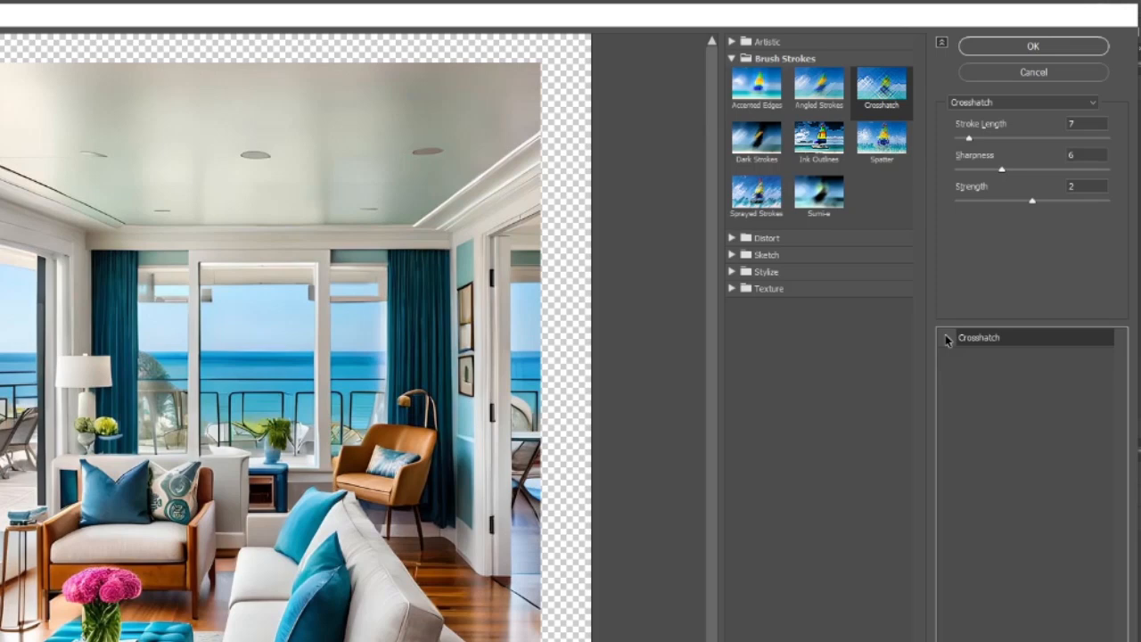
pyautogui.click(947, 339)
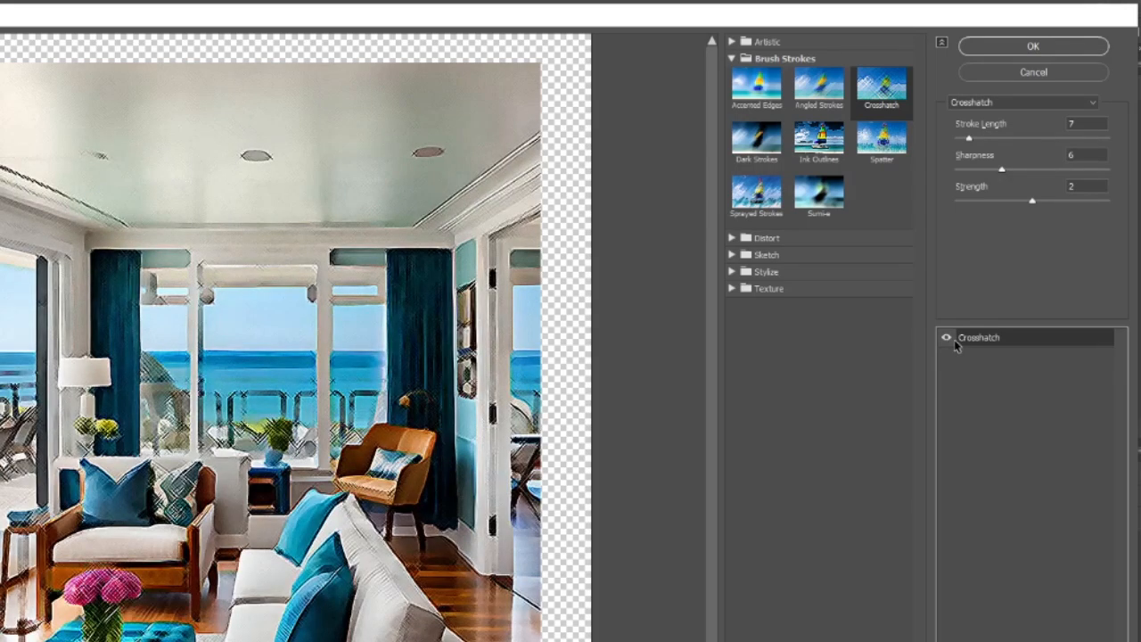
# Try the Distort Diffuse Glow effect with Graininess 3, Glow Amount 4 and Clear Amount 14
pyautogui.click(730, 238)
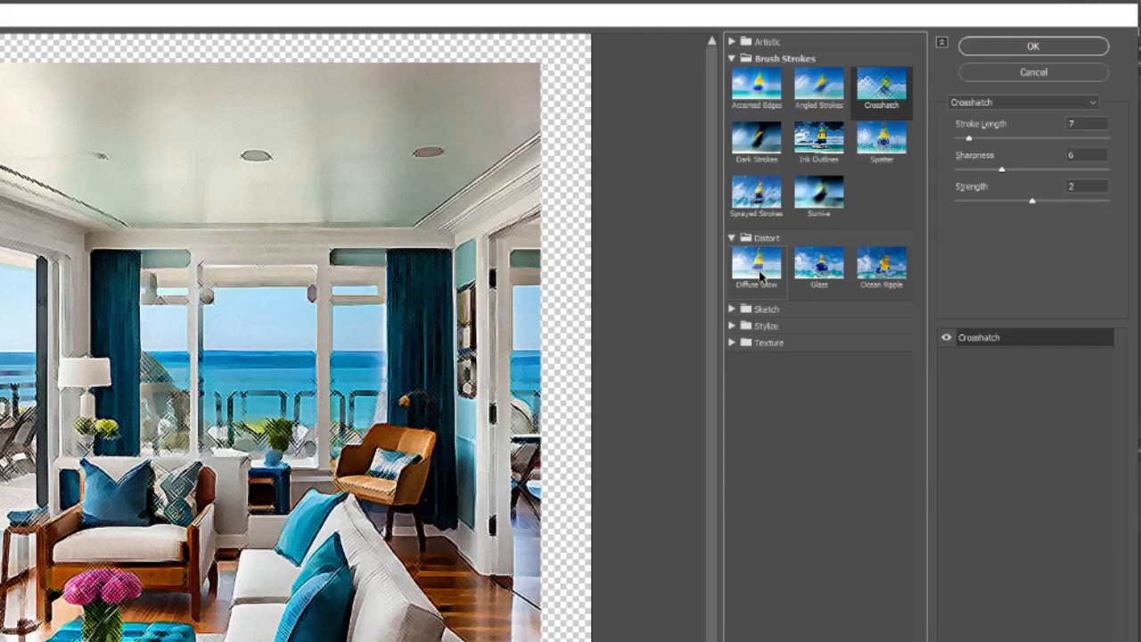
pyautogui.click(765, 276)
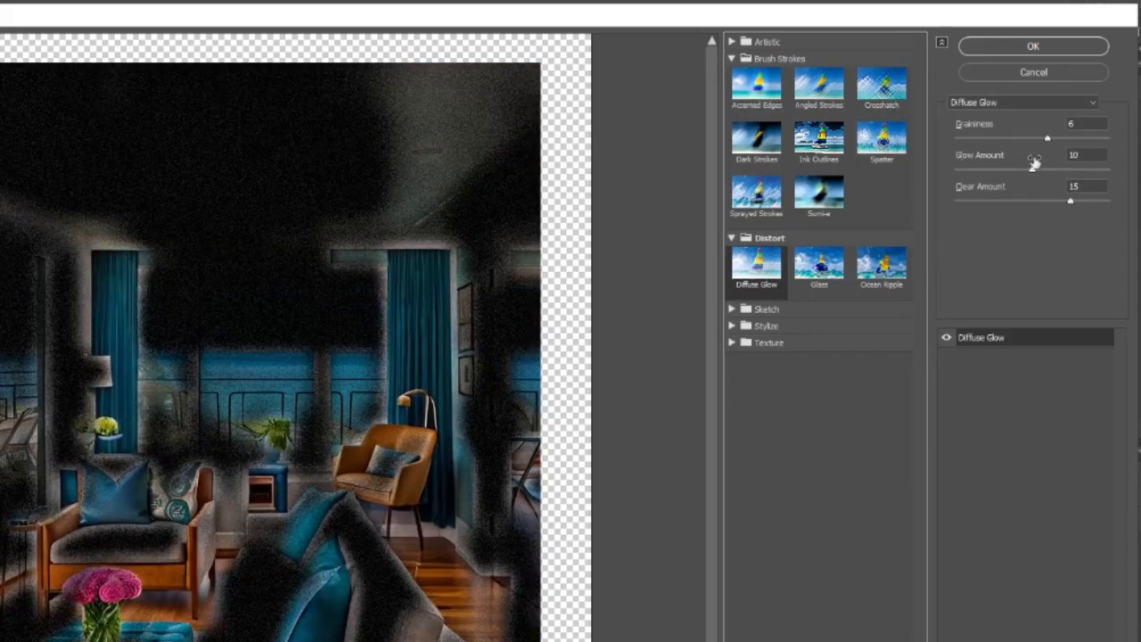
pyautogui.moveTo(1046, 139); pyautogui.dragTo(983, 171)
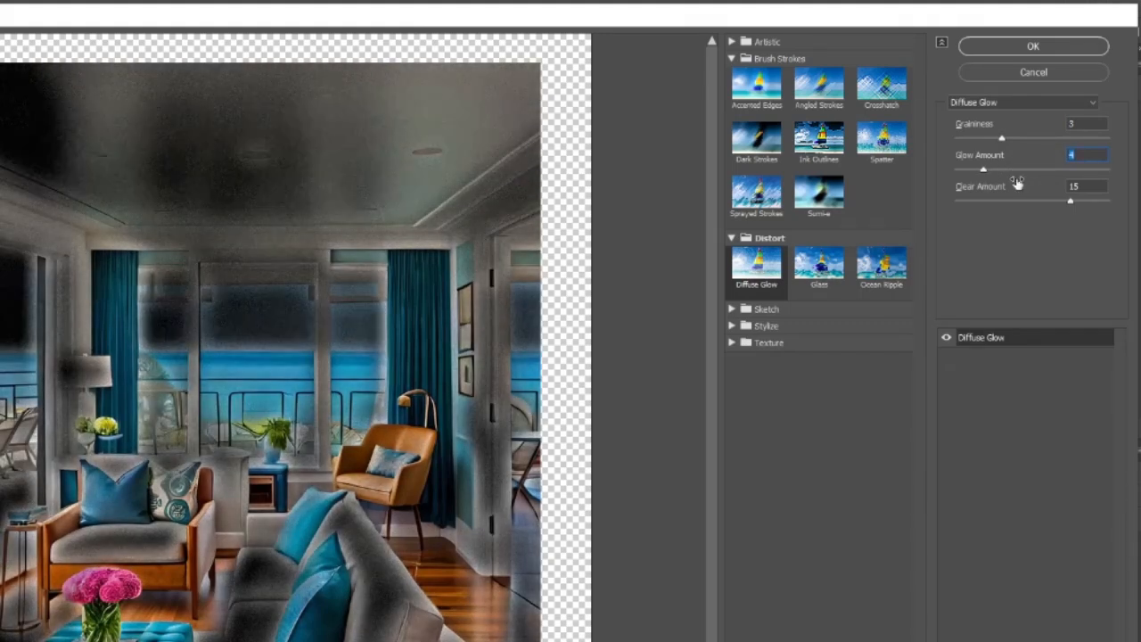
pyautogui.moveTo(1070, 201)
pyautogui.mouseDown()
pyautogui.moveTo(1044, 202)
pyautogui.moveTo(1064, 202)
pyautogui.mouseUp()
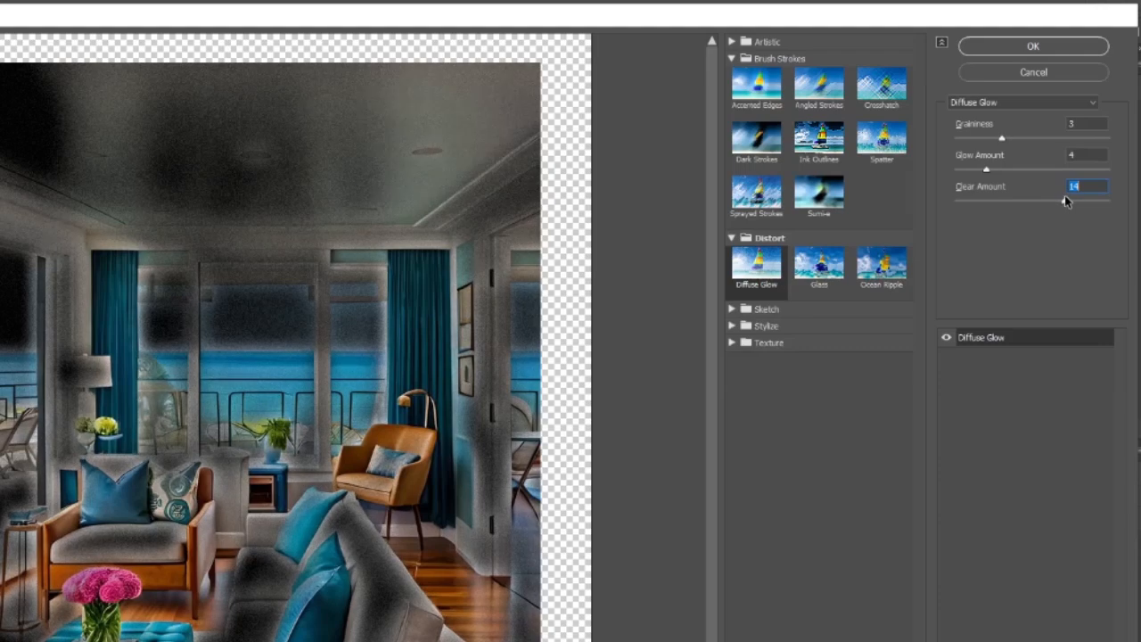
# Try the Distort Glass effect with Distortion 18, Smoothness 2, Frosted texture and Scaling 163%
pyautogui.click(826, 280)
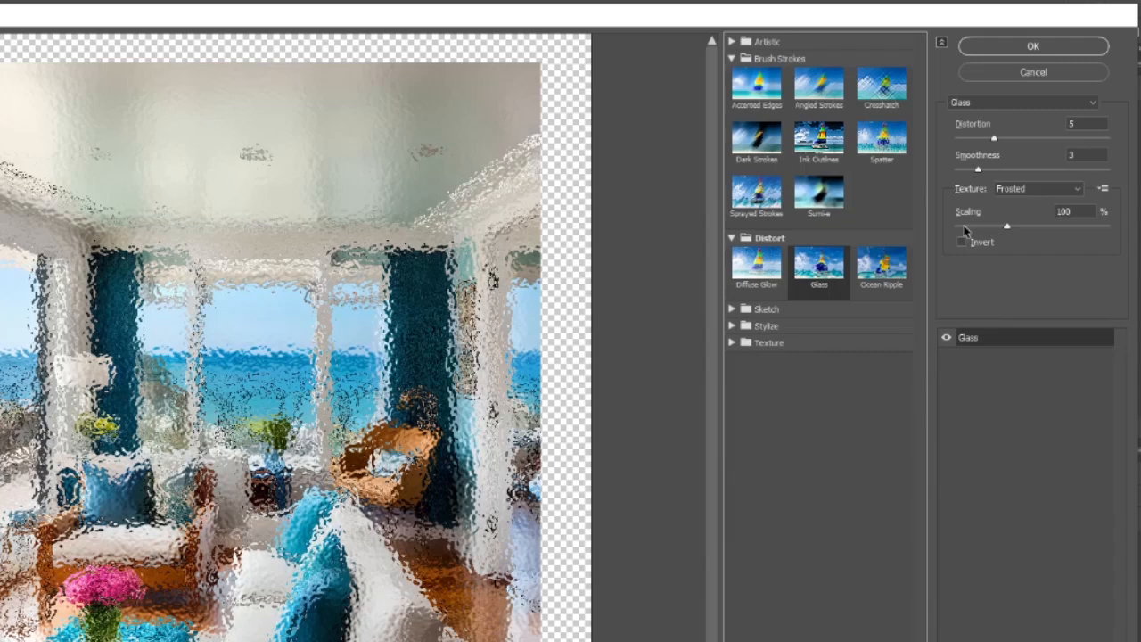
pyautogui.moveTo(994, 141); pyautogui.dragTo(1093, 143)
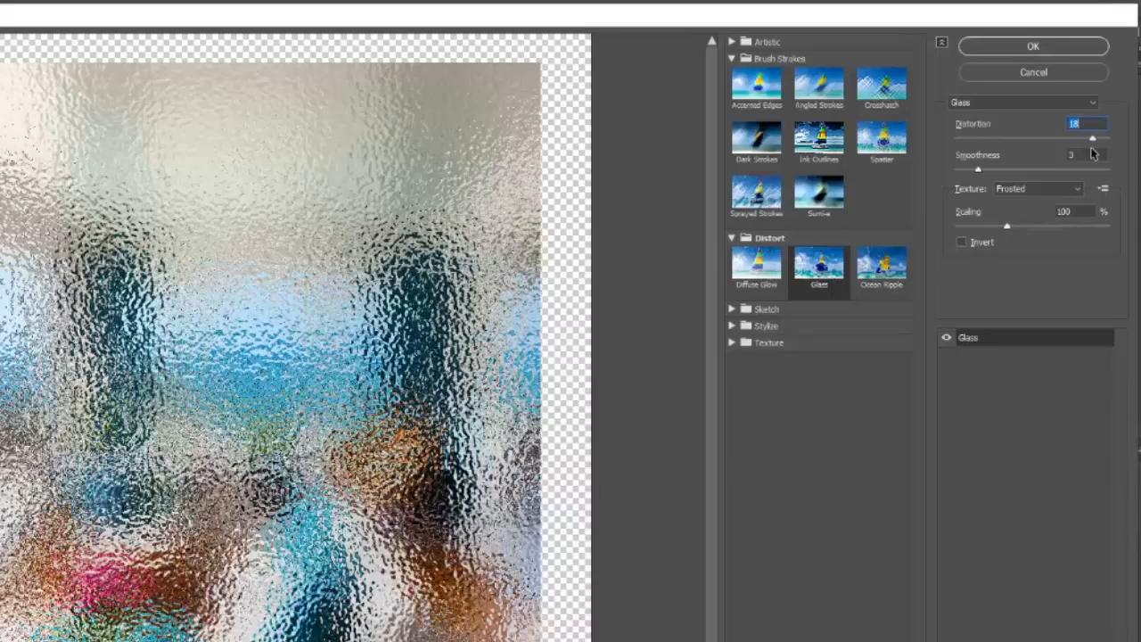
pyautogui.moveTo(977, 171)
pyautogui.mouseDown()
pyautogui.moveTo(1055, 175)
pyautogui.moveTo(969, 171)
pyautogui.mouseUp()
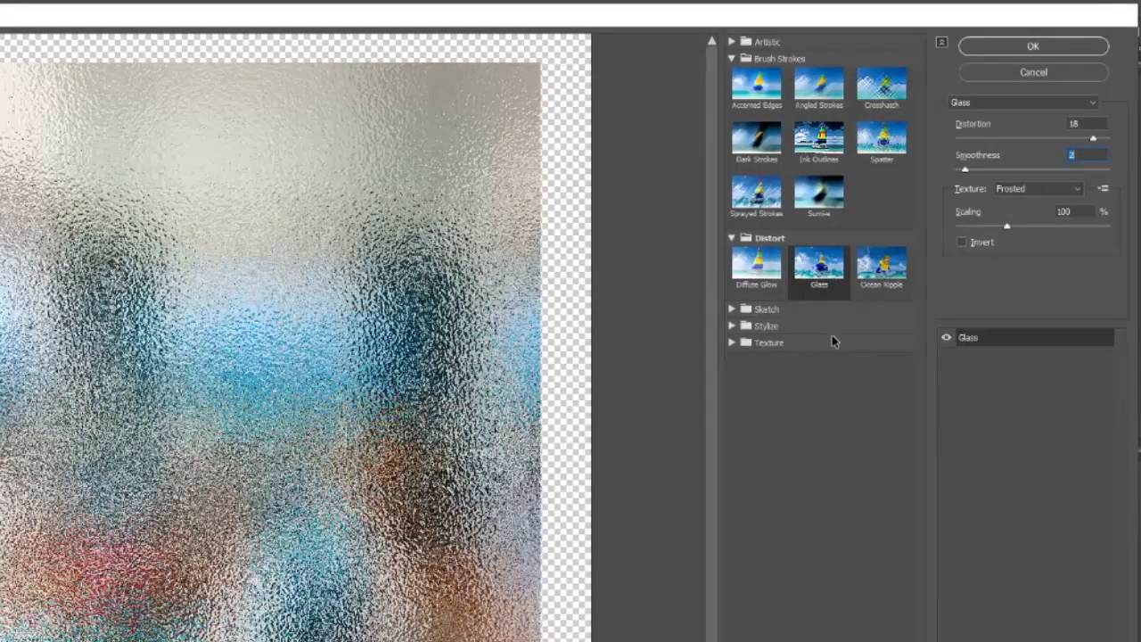
pyautogui.moveTo(1008, 231); pyautogui.dragTo(1069, 229)
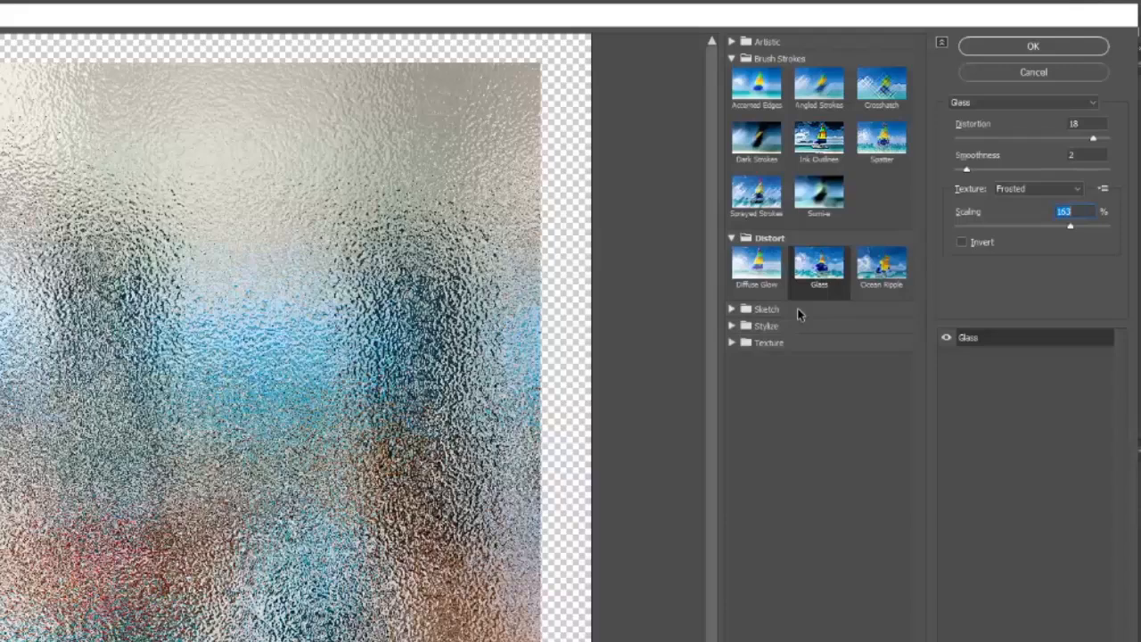
# Try the Sketch Charcoal effect with Charcoal Thickness 2, Detail 2 and Light/Dark Balance 82
pyautogui.click(732, 309)
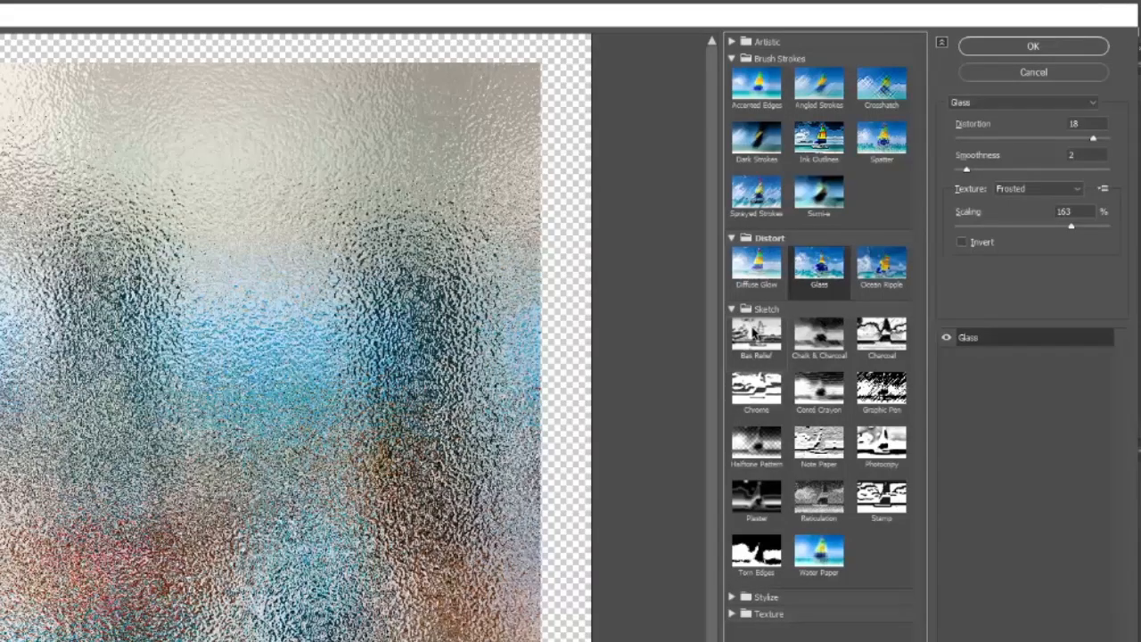
pyautogui.click(881, 337)
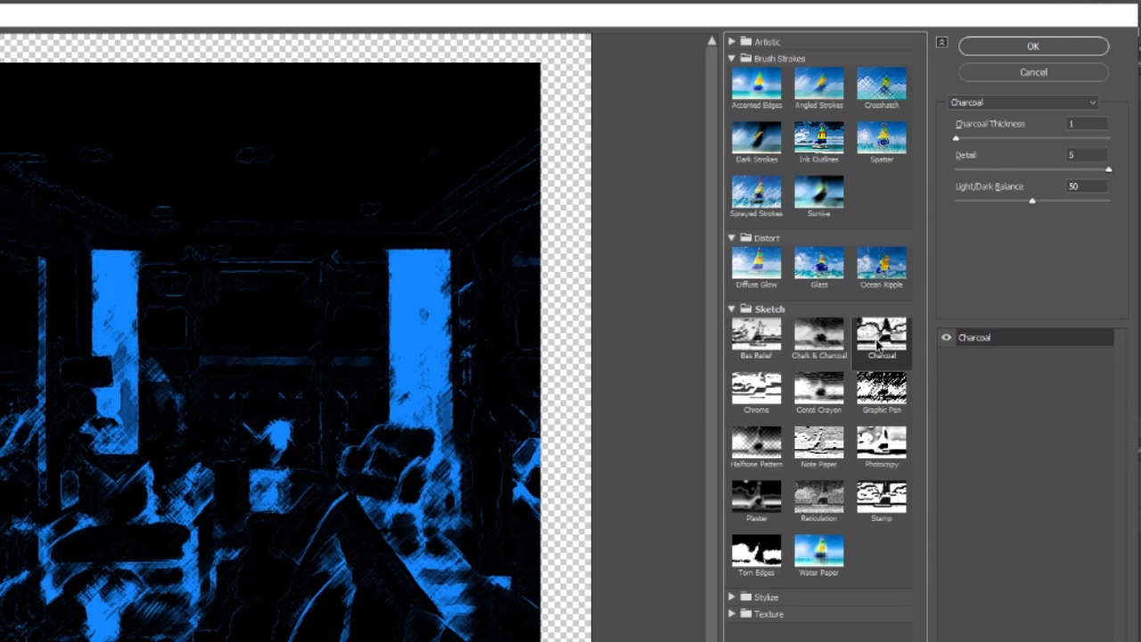
pyautogui.moveTo(957, 139); pyautogui.dragTo(977, 141)
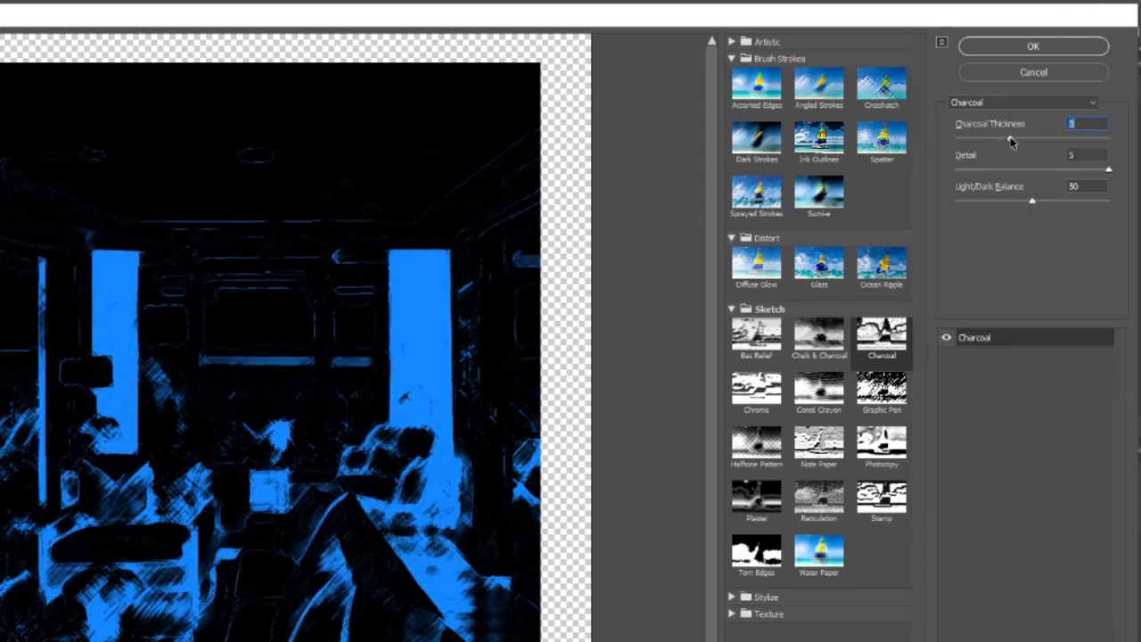
pyautogui.moveTo(1033, 201); pyautogui.dragTo(1010, 200)
pyautogui.moveTo(1105, 169); pyautogui.dragTo(1079, 202)
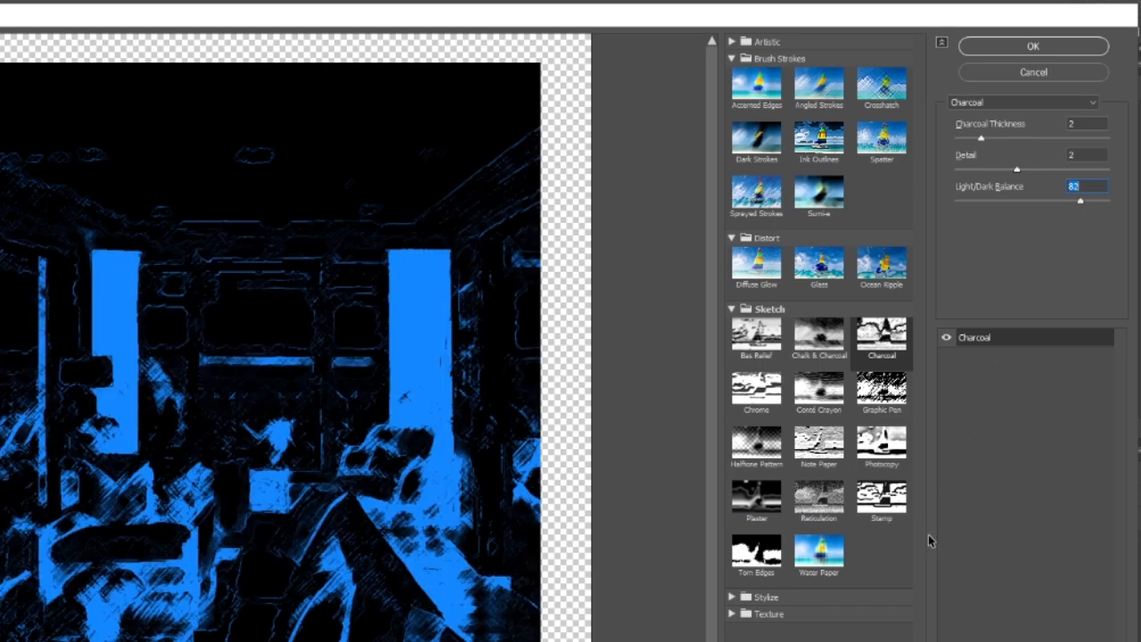
# Try the Graphic Pen effect with Stroke Length 9 and Light/Dark Balance 27, and collapse the Sketch category
pyautogui.click(882, 392)
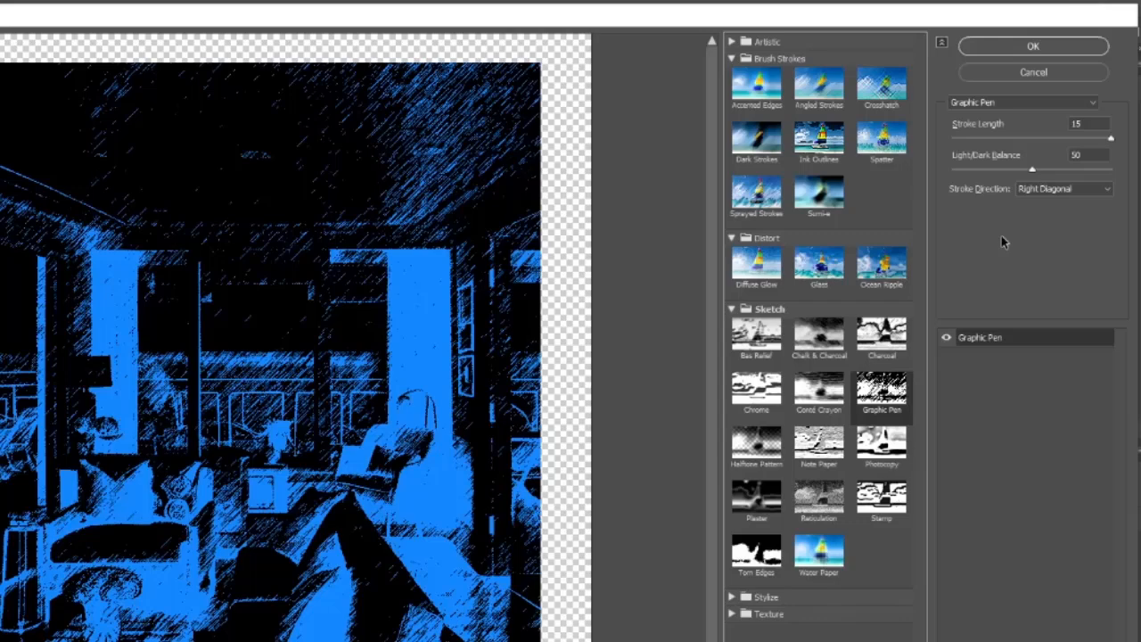
pyautogui.moveTo(1050, 140); pyautogui.dragTo(996, 177)
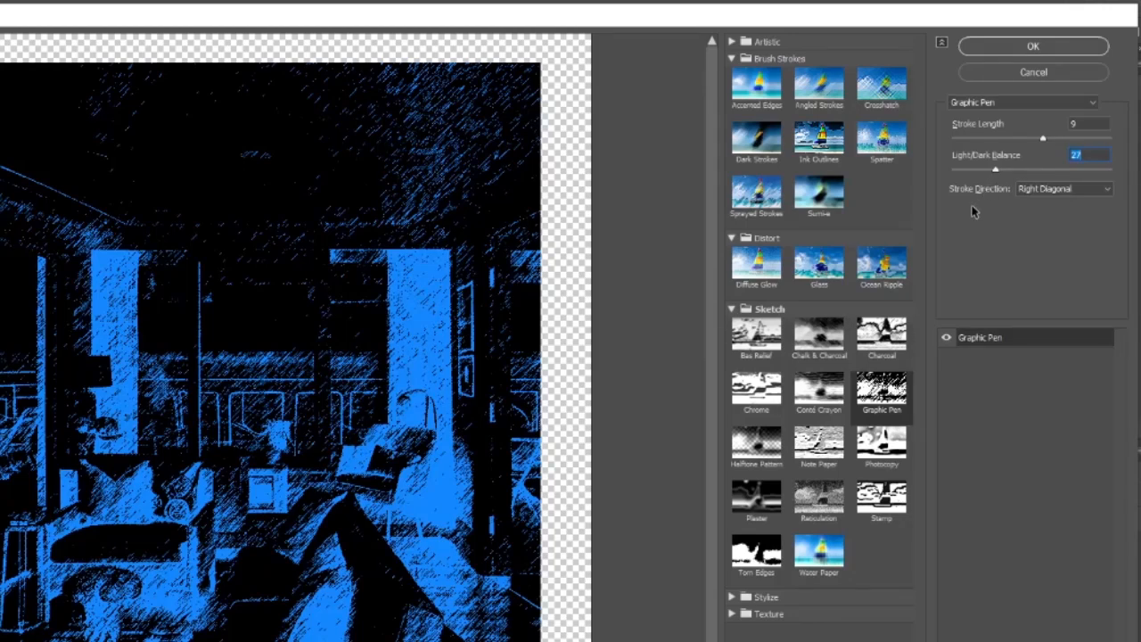
pyautogui.click(731, 310)
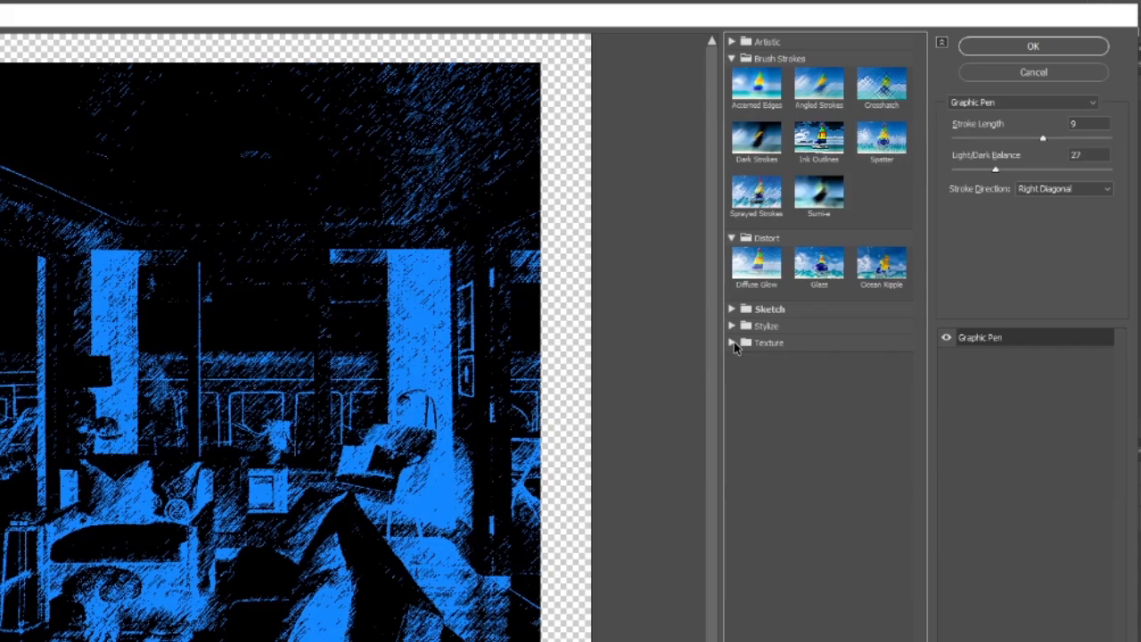
# Try the Texture Grain effect on the photo with Intensity 29 and Contrast 50
pyautogui.click(733, 342)
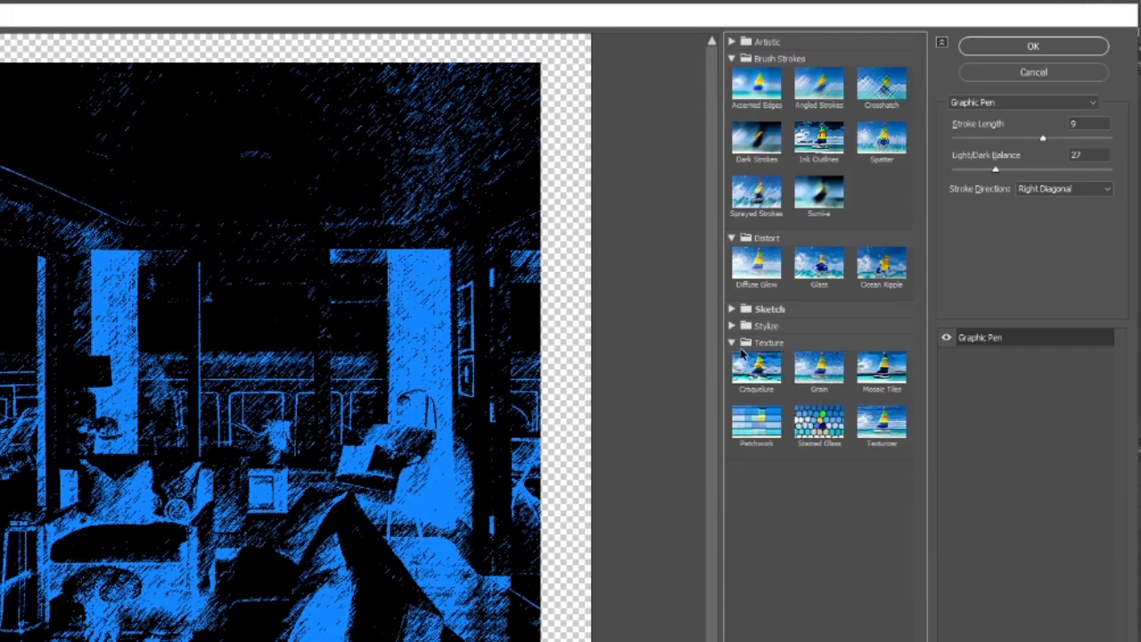
pyautogui.click(825, 376)
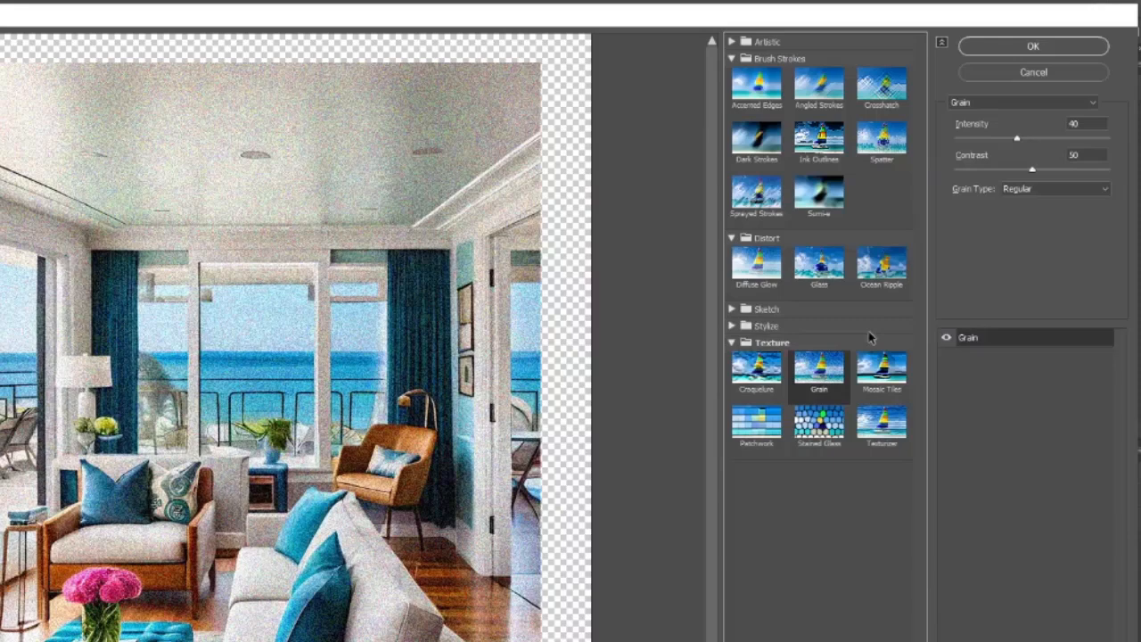
pyautogui.moveTo(1017, 140); pyautogui.dragTo(1035, 175)
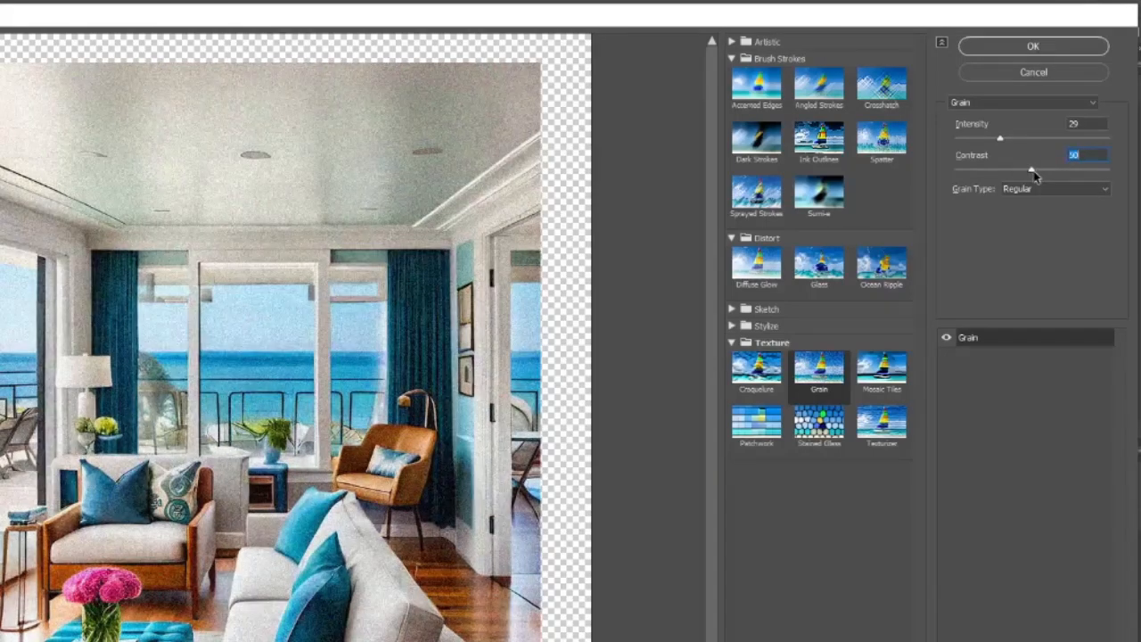
# Preview the Sprinkles, Stippled and Soft grain types on the photo and return the grain type to Regular
pyautogui.click(1035, 193)
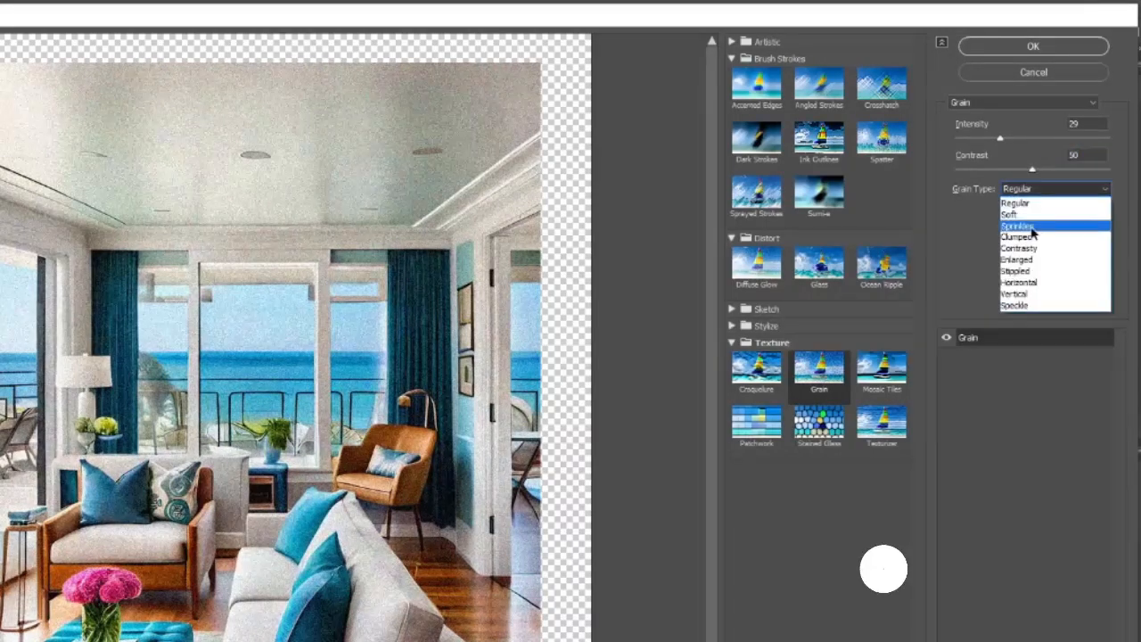
pyautogui.click(1032, 230)
pyautogui.click(1034, 189)
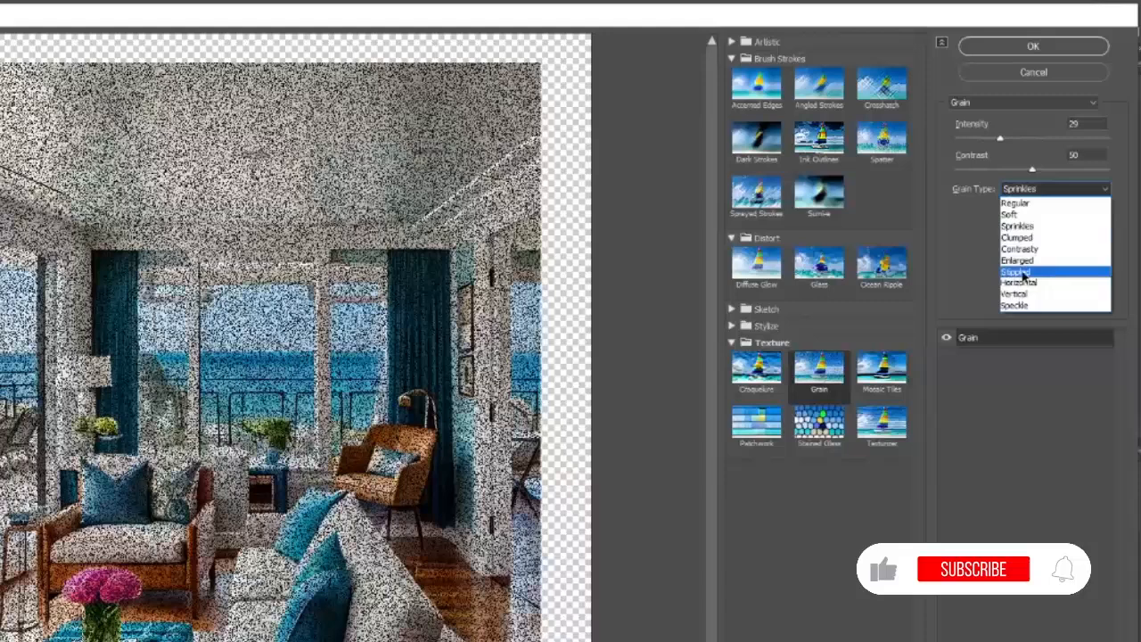
pyautogui.click(1024, 272)
pyautogui.click(1039, 191)
pyautogui.click(1034, 214)
pyautogui.click(1044, 194)
pyautogui.click(1040, 203)
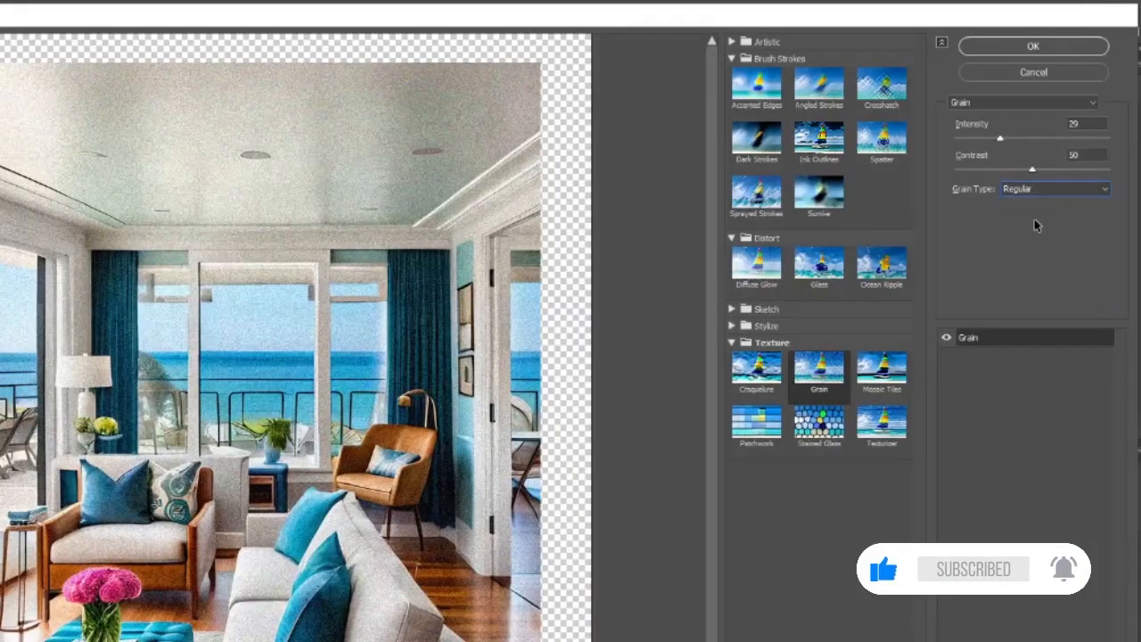
# Try the Texturizer effect with the Canvas texture, Scaling 120% and Relief 11
pyautogui.click(732, 343)
pyautogui.click(732, 343)
pyautogui.click(883, 424)
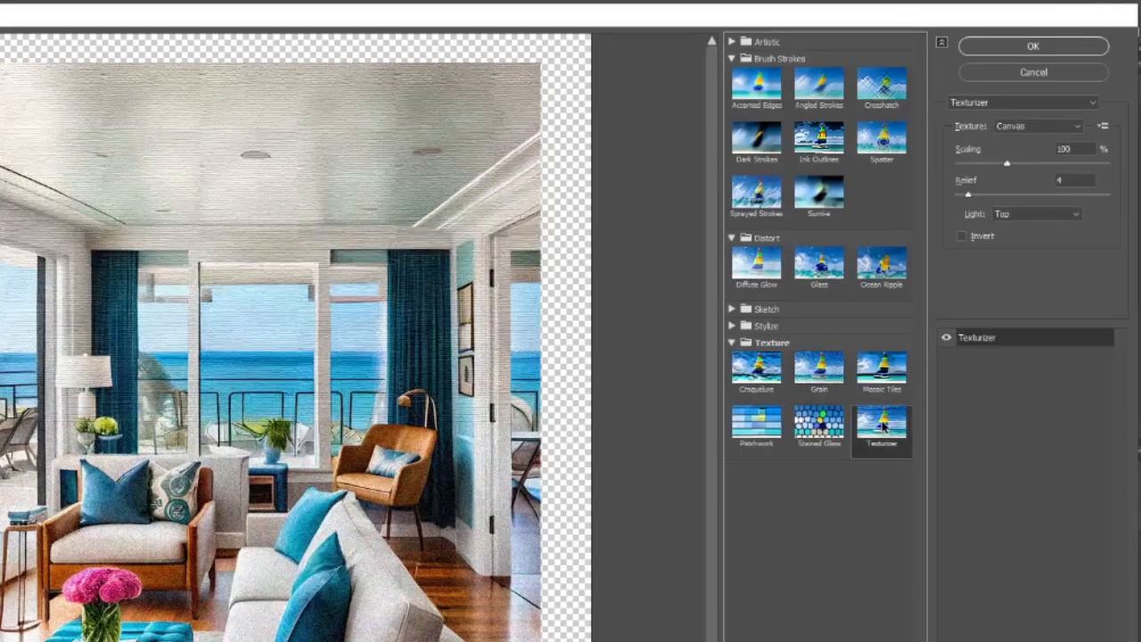
pyautogui.moveTo(1008, 164); pyautogui.dragTo(1027, 164)
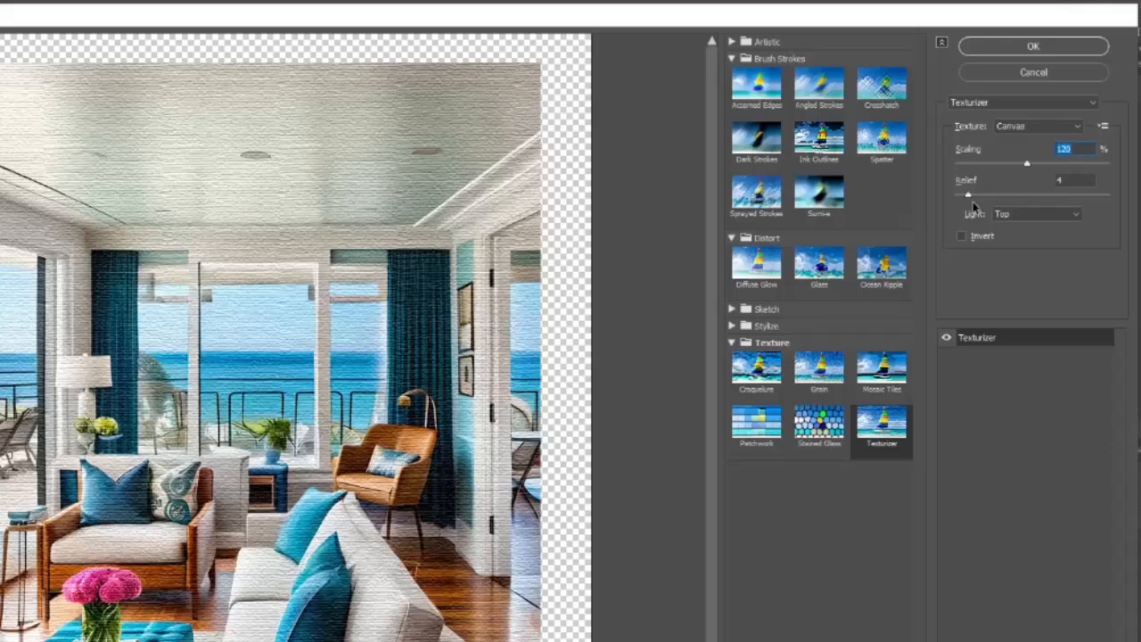
pyautogui.moveTo(968, 194); pyautogui.dragTo(987, 195)
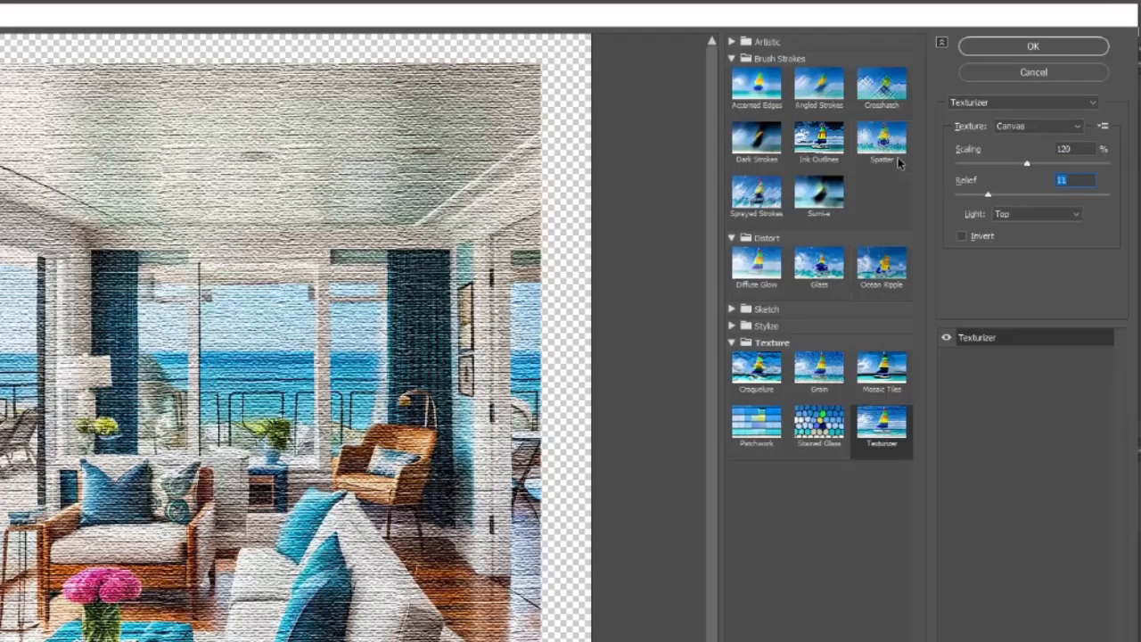
# Look at the effects available in the Stylize category and collapse it again
pyautogui.click(733, 327)
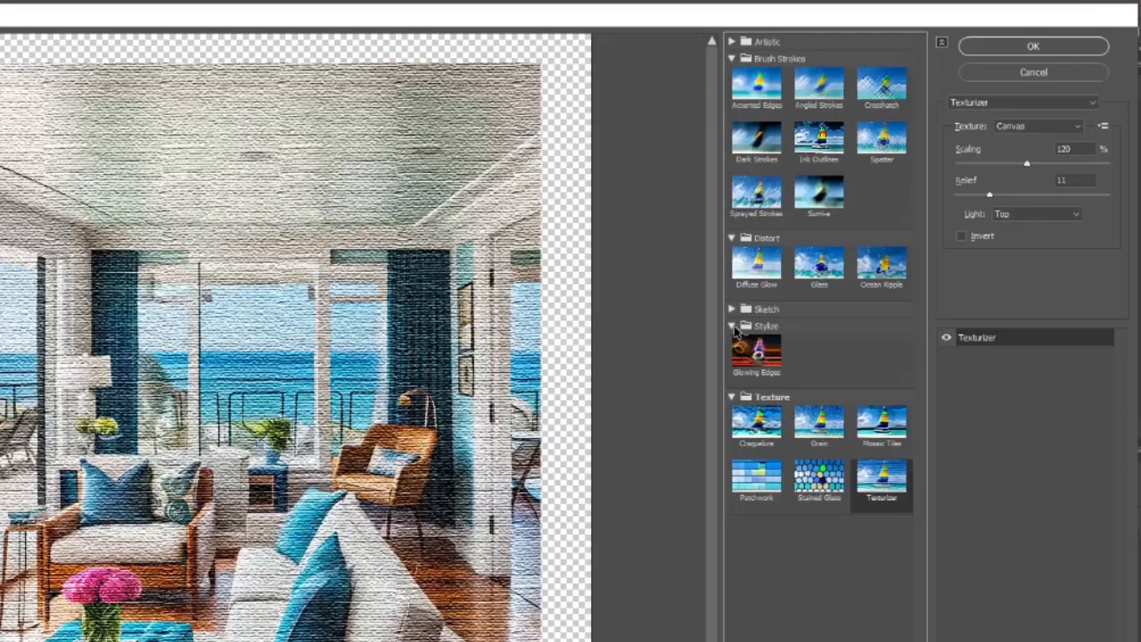
pyautogui.click(732, 327)
pyautogui.click(732, 328)
pyautogui.click(733, 327)
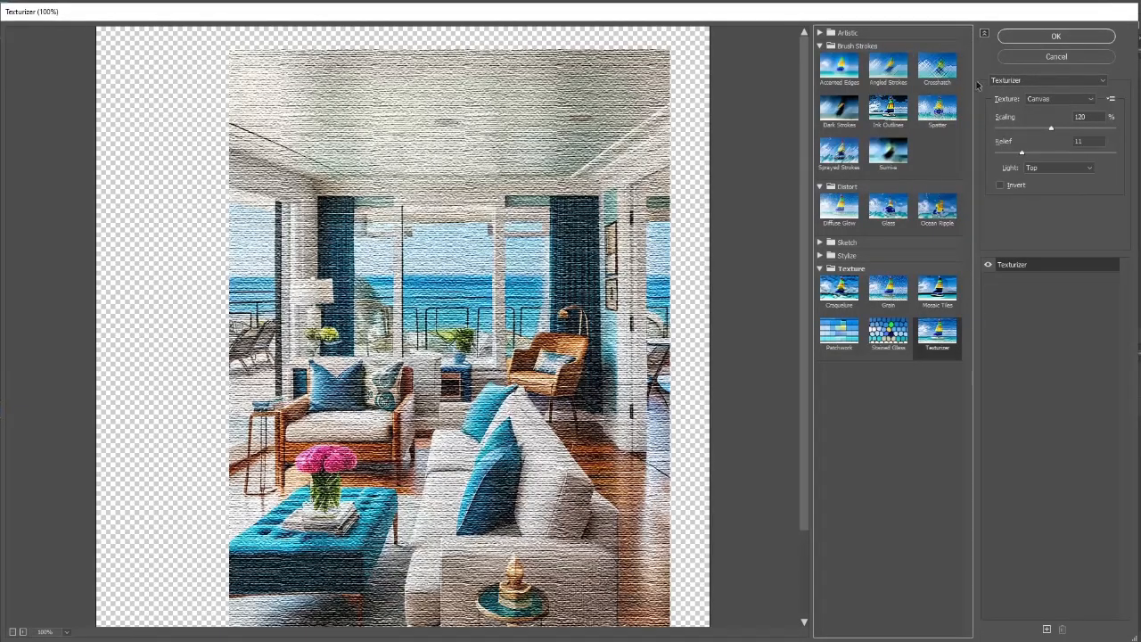
# Apply the Angled Strokes effect to the photo with Direction Balance 50, Stroke Length 15 and Sharpness 3
pyautogui.click(895, 77)
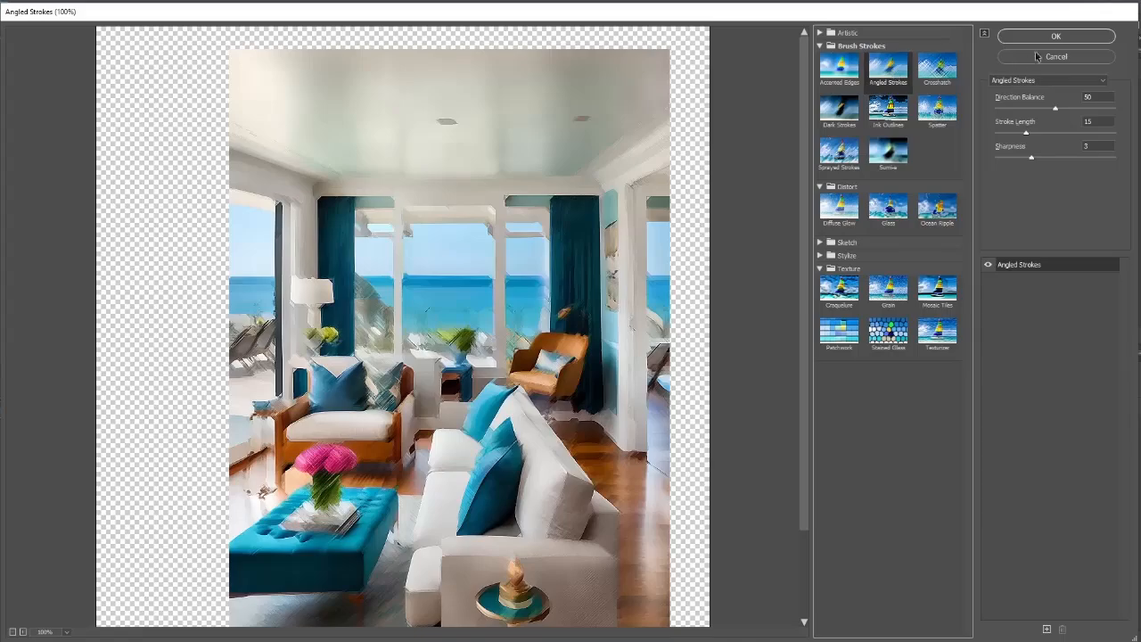
pyautogui.click(1050, 41)
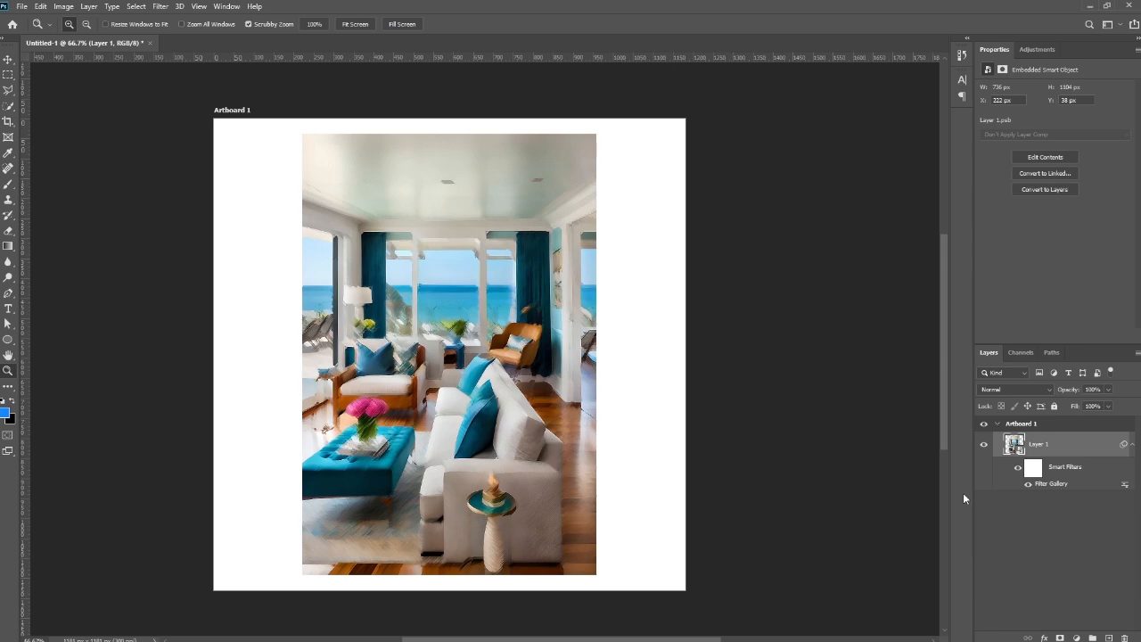
# Compare the photo before and after the Filter Gallery effect by undoing and redoing it and toggling the smart filter's visibility
pyautogui.hotkey('ctrl', 'z')
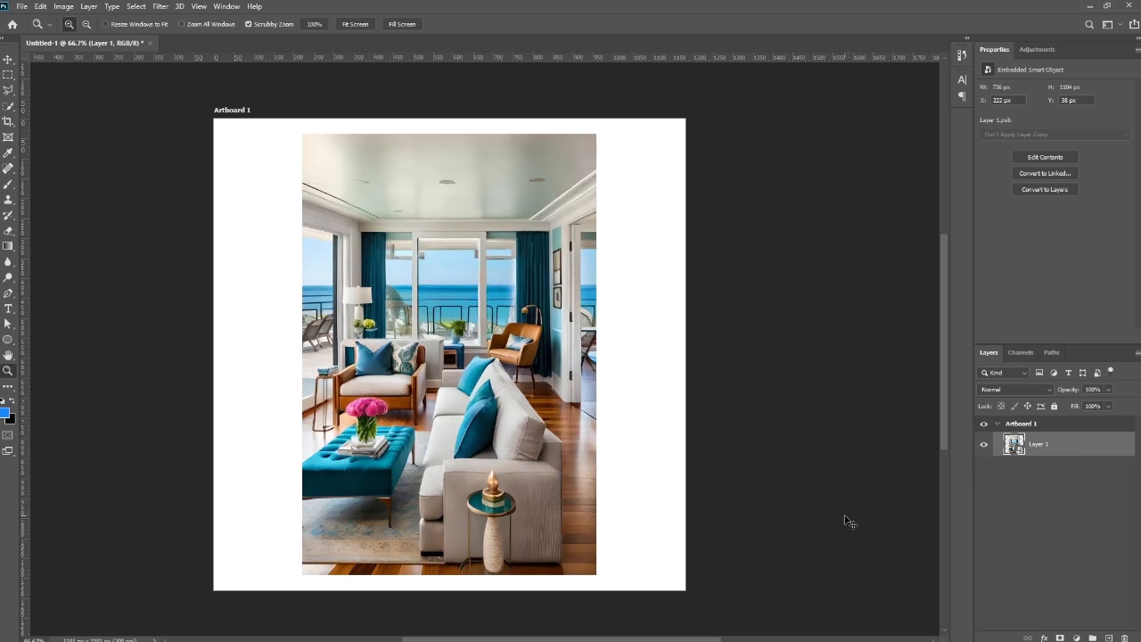
pyautogui.hotkey('ctrl', 'shift', 'z')
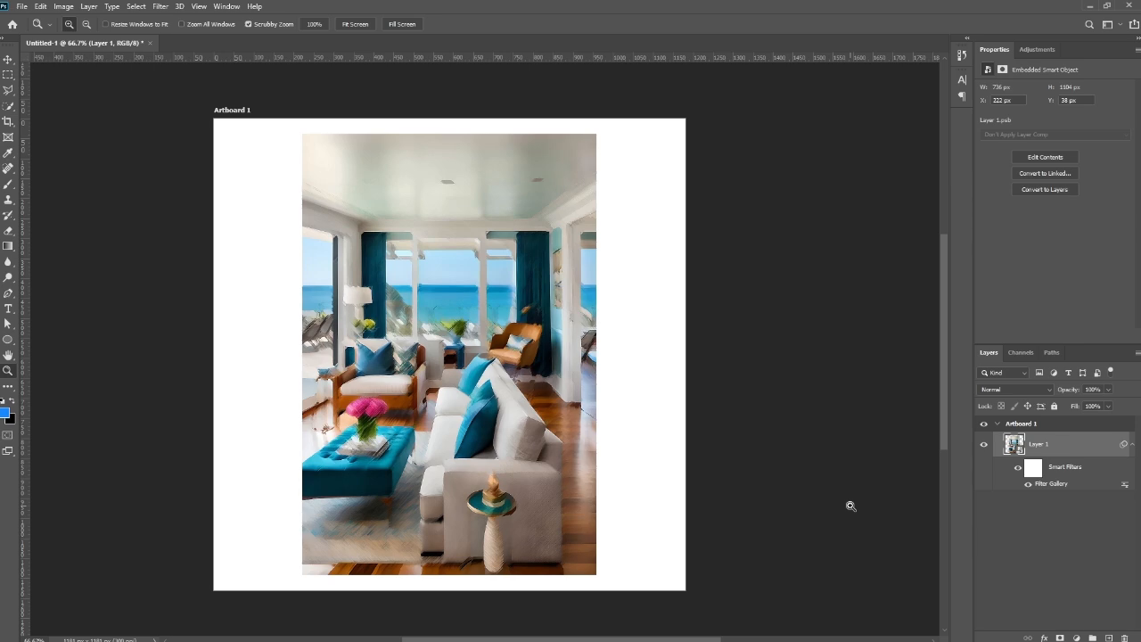
pyautogui.click(1027, 487)
pyautogui.click(1027, 486)
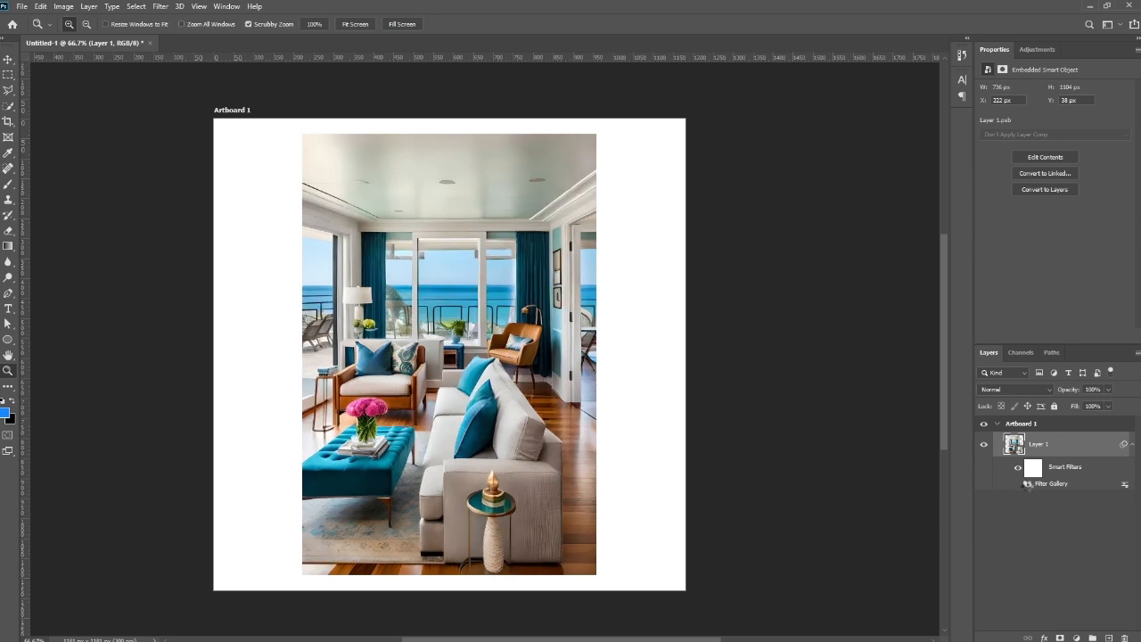
# Open the Filter Gallery again for the photo, choose the Spatter brush stroke with Smoothness 1, and compare the preview with and without it
pyautogui.click(161, 7)
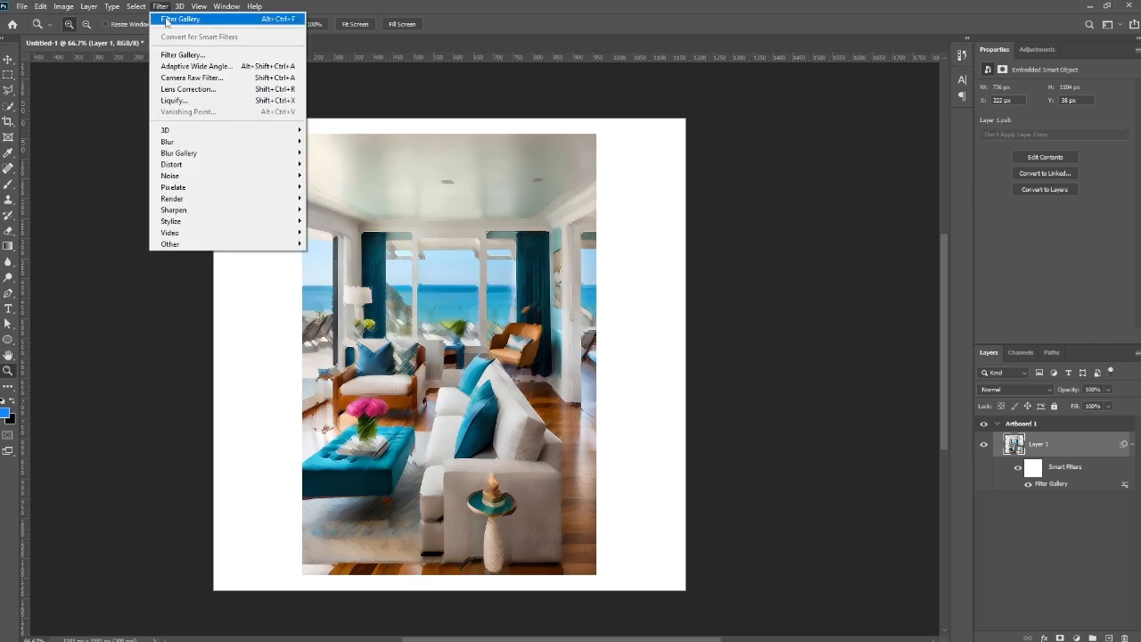
pyautogui.click(166, 19)
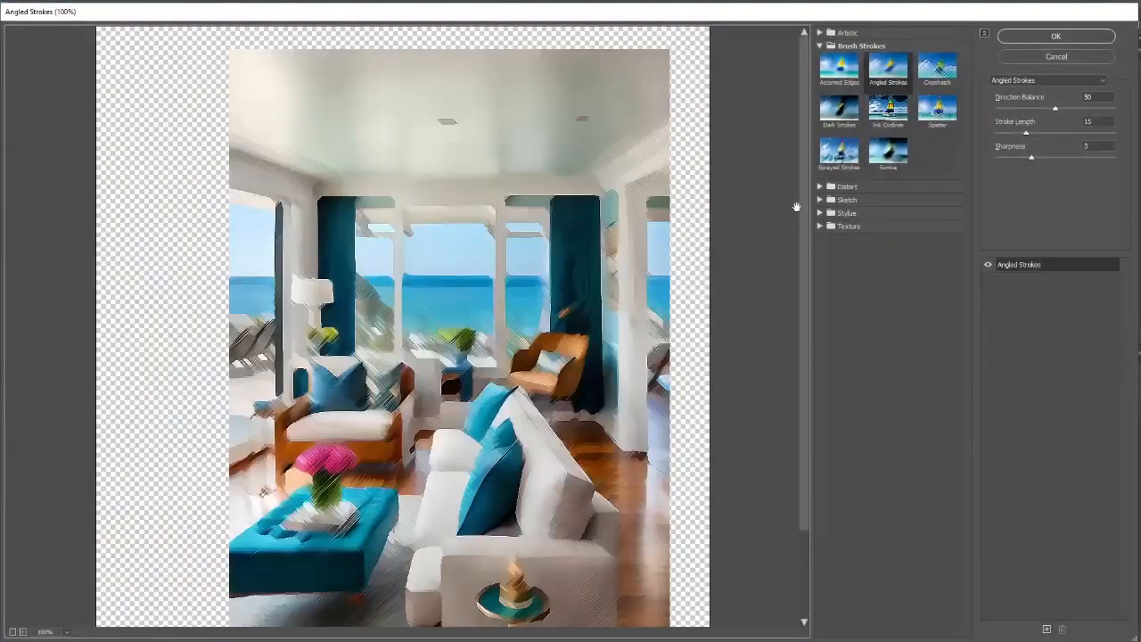
pyautogui.click(934, 114)
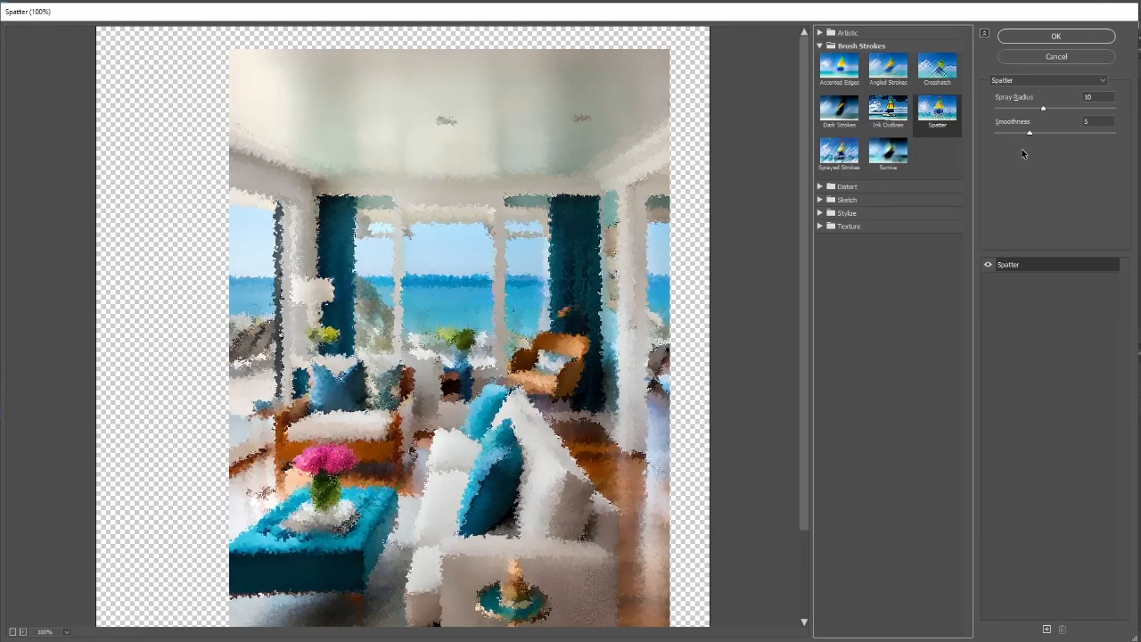
pyautogui.moveTo(1029, 133); pyautogui.dragTo(996, 133)
pyautogui.click(988, 265)
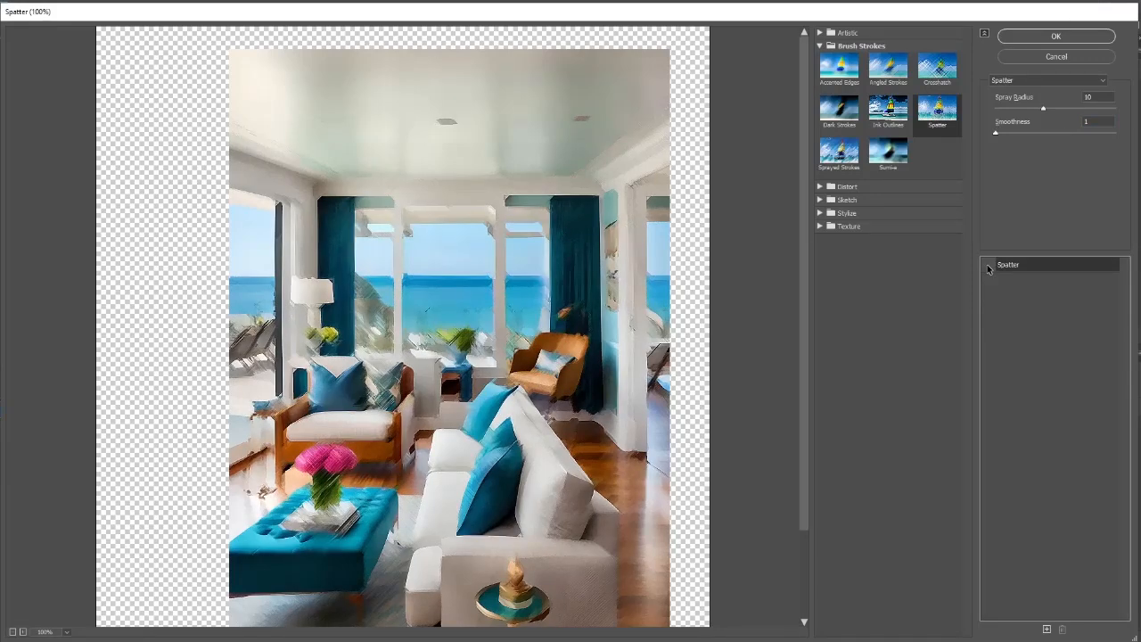
pyautogui.click(987, 266)
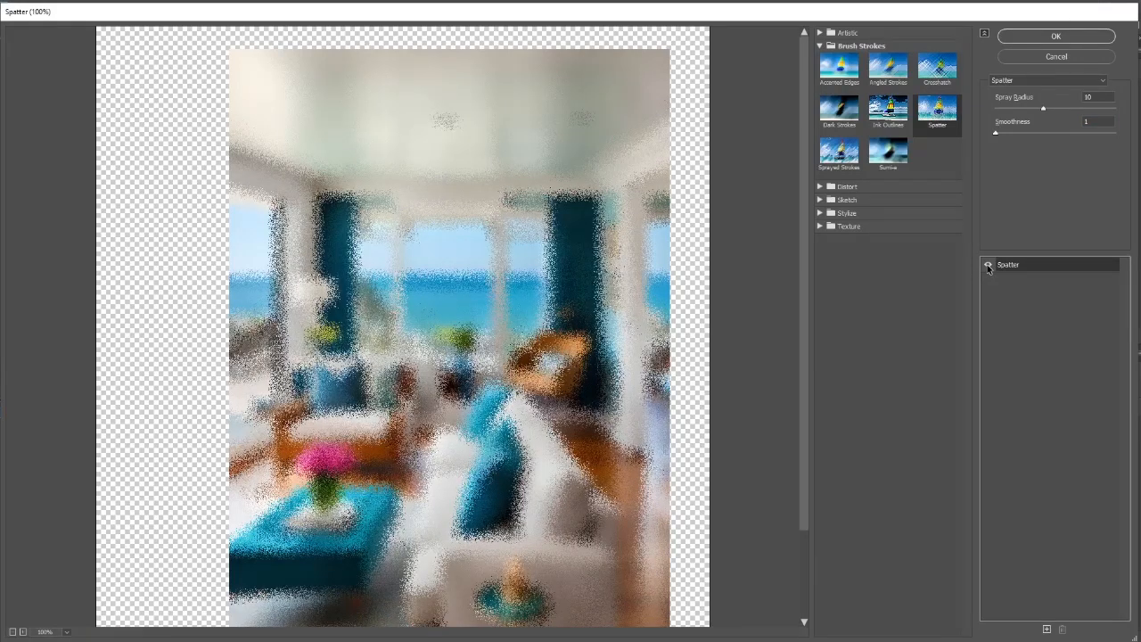
# Reduce the Spatter effect's Spray Radius to 2 and apply it as a second smart filter
pyautogui.moveTo(1043, 112); pyautogui.dragTo(991, 115)
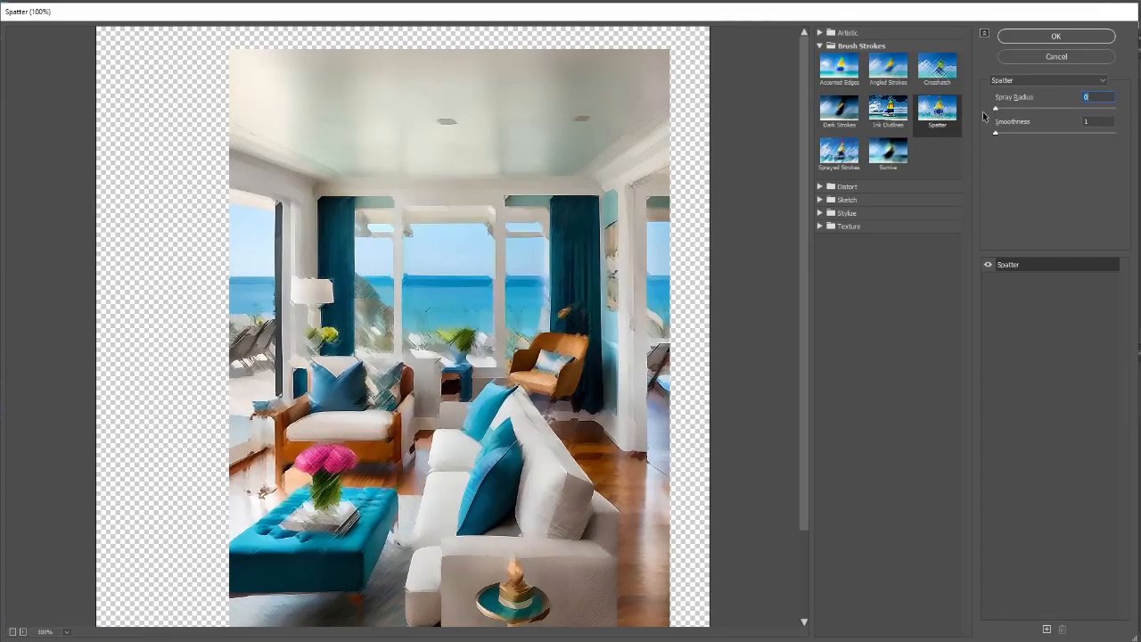
pyautogui.moveTo(996, 109)
pyautogui.mouseDown()
pyautogui.moveTo(1020, 112)
pyautogui.moveTo(999, 120)
pyautogui.mouseUp()
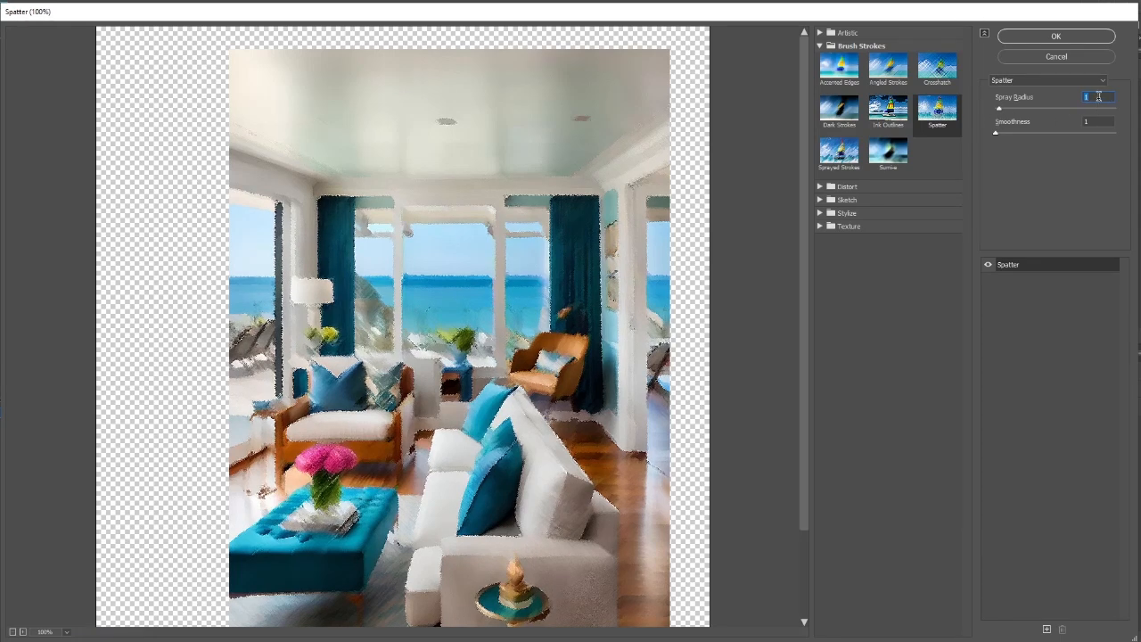
pyautogui.moveTo(999, 109); pyautogui.dragTo(1003, 109)
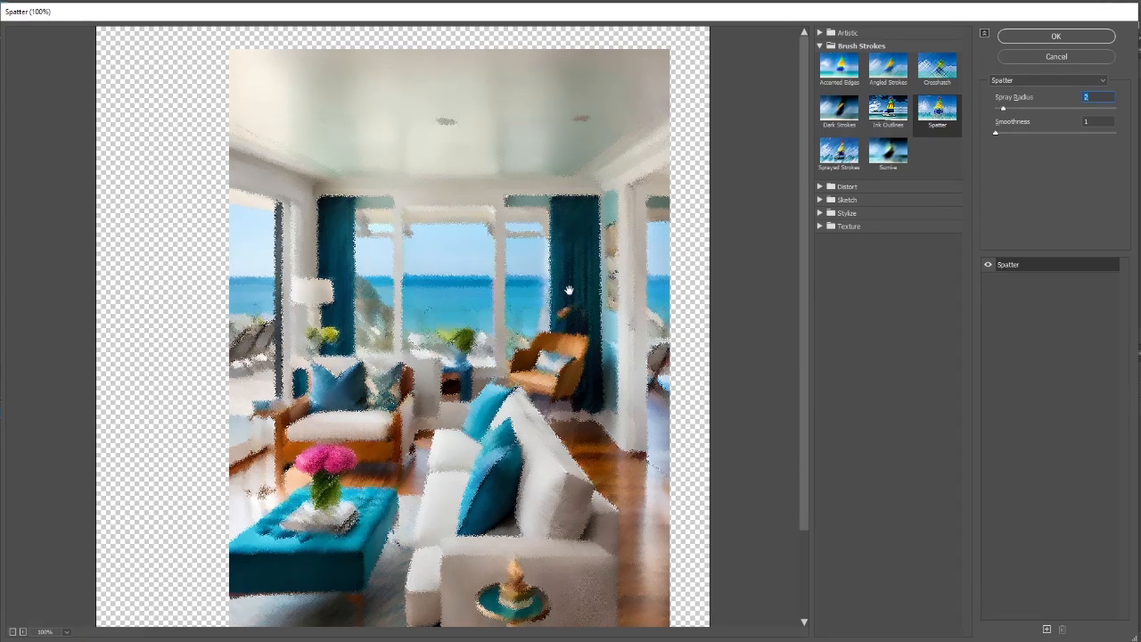
pyautogui.click(1035, 35)
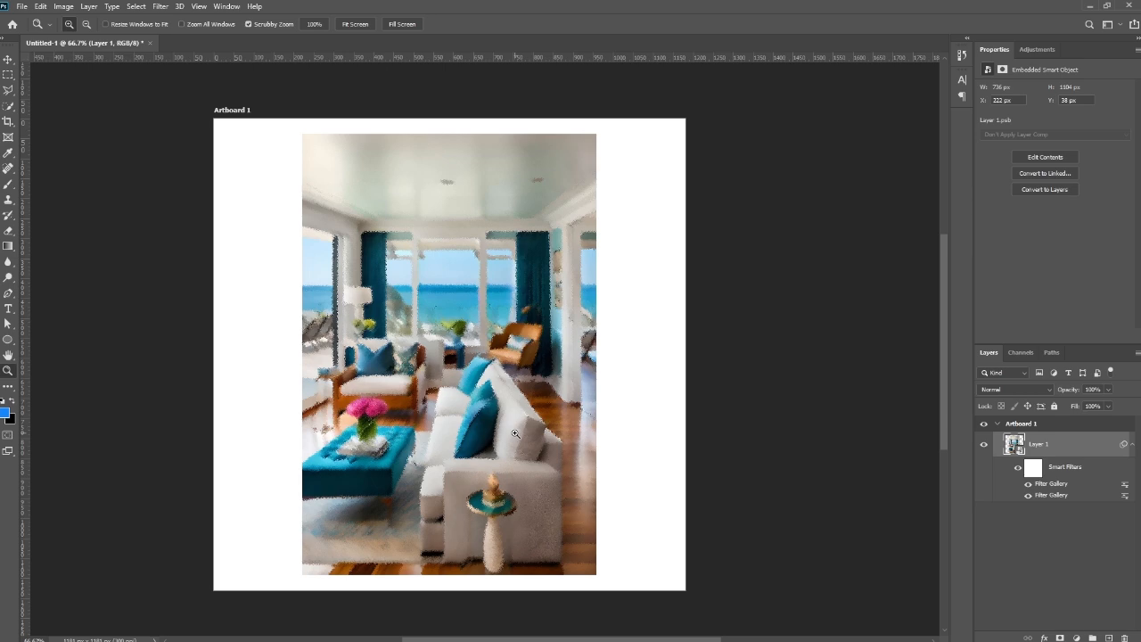
# Paint black with the Brush tool on the smart filter mask to hide the effects over the armchairs, windows and sofa in the photo's centre
pyautogui.click(1032, 468)
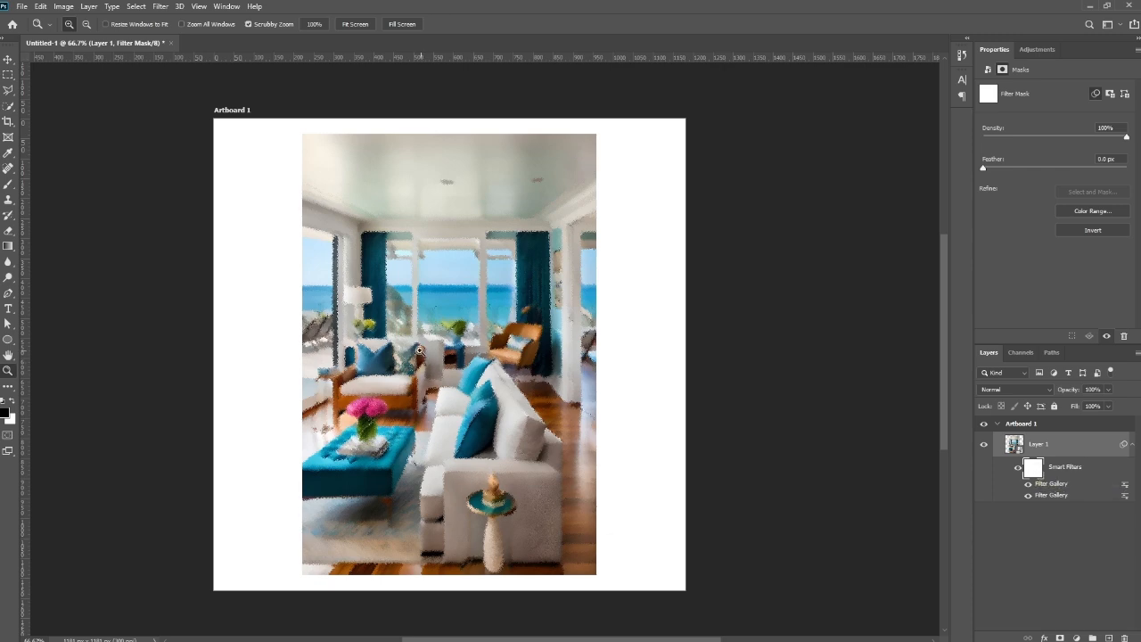
pyautogui.press('b')
pyautogui.moveTo(423, 366)
pyautogui.mouseDown()
pyautogui.moveTo(426, 336)
pyautogui.moveTo(398, 306)
pyautogui.moveTo(410, 366)
pyautogui.moveTo(371, 359)
pyautogui.moveTo(372, 330)
pyautogui.moveTo(372, 397)
pyautogui.moveTo(355, 292)
pyautogui.moveTo(373, 248)
pyautogui.moveTo(450, 294)
pyautogui.moveTo(474, 430)
pyautogui.moveTo(510, 439)
pyautogui.moveTo(506, 386)
pyautogui.moveTo(484, 346)
pyautogui.moveTo(428, 375)
pyautogui.moveTo(454, 422)
pyautogui.moveTo(502, 337)
pyautogui.mouseUp()
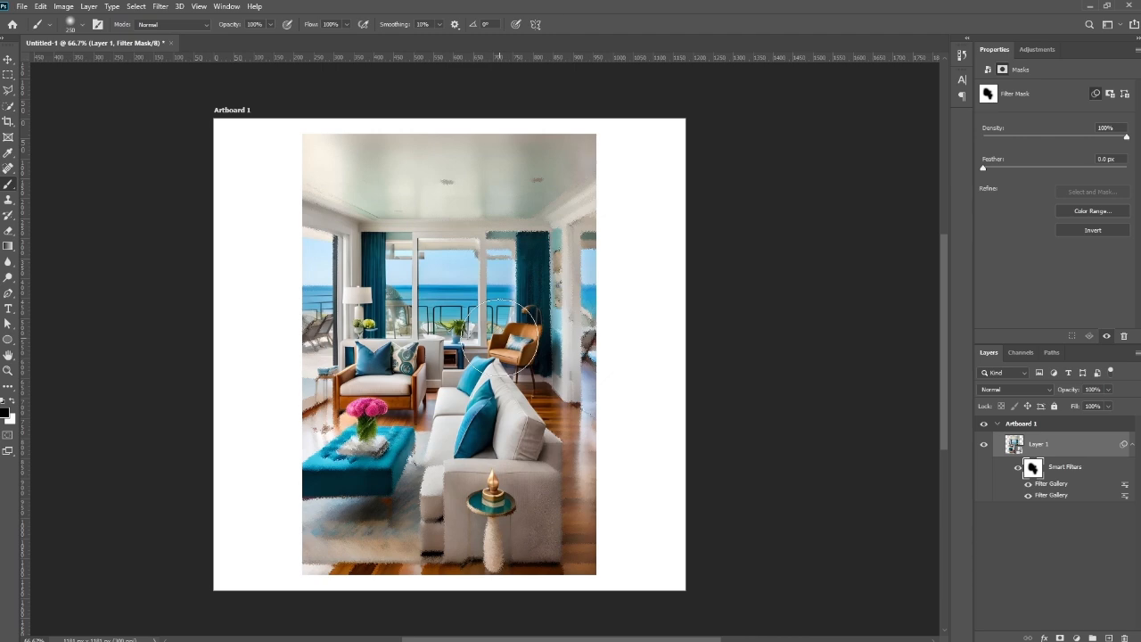
pyautogui.moveTo(506, 337); pyautogui.dragTo(501, 357)
pyautogui.moveTo(499, 362)
pyautogui.mouseDown()
pyautogui.moveTo(514, 350)
pyautogui.moveTo(504, 323)
pyautogui.mouseUp()
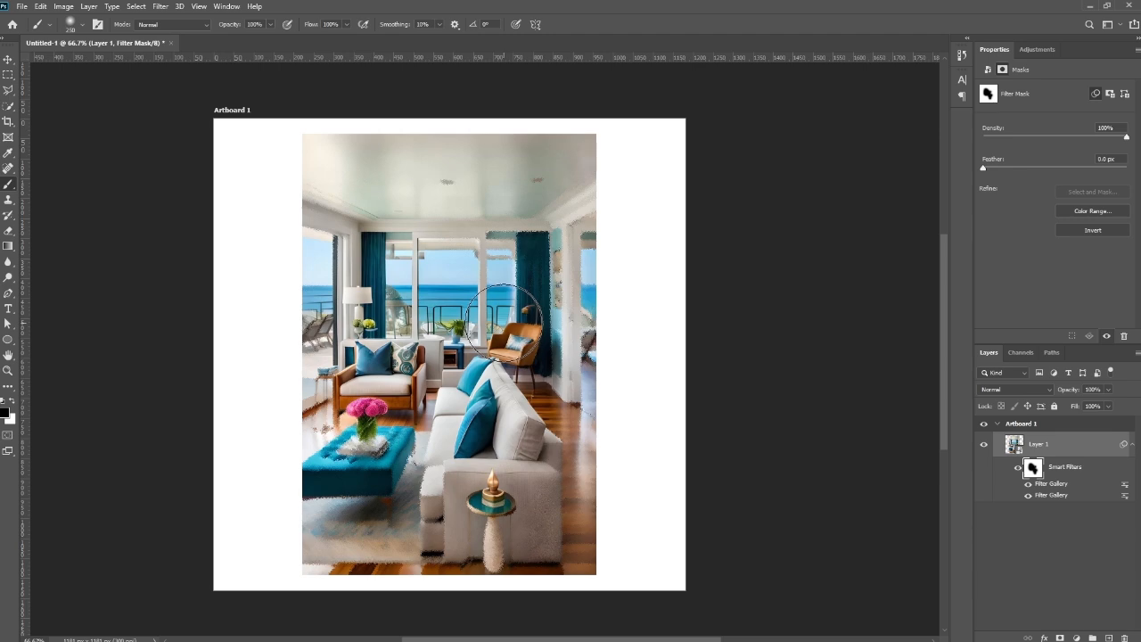